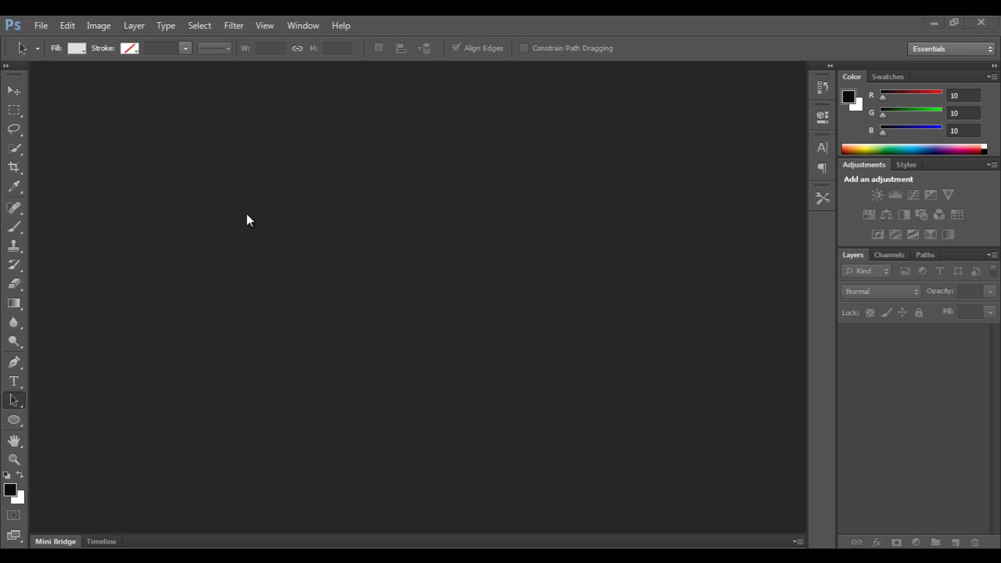
Start a new document sized 500 × 500 pixels
left_click(41, 25)
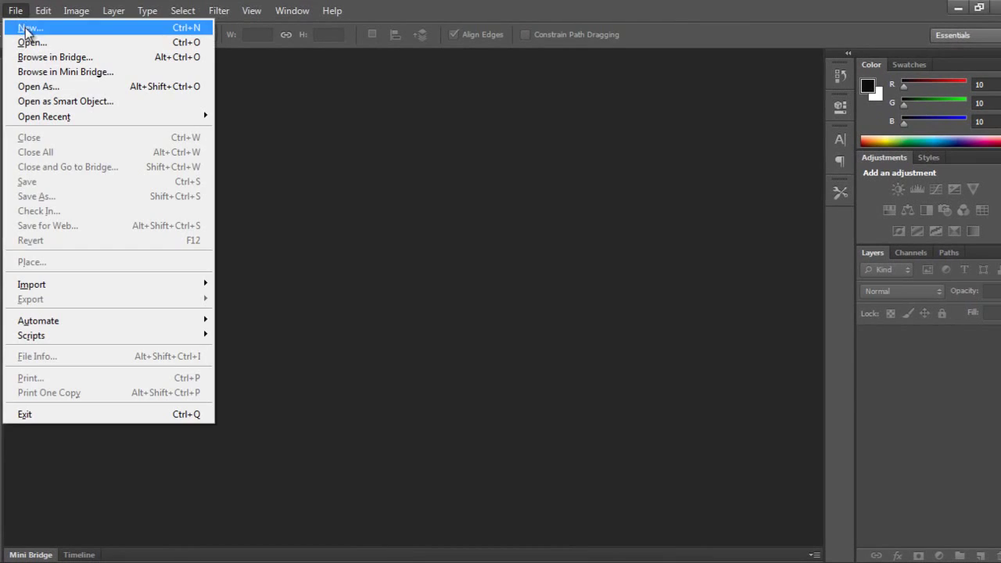
left_click(27, 29)
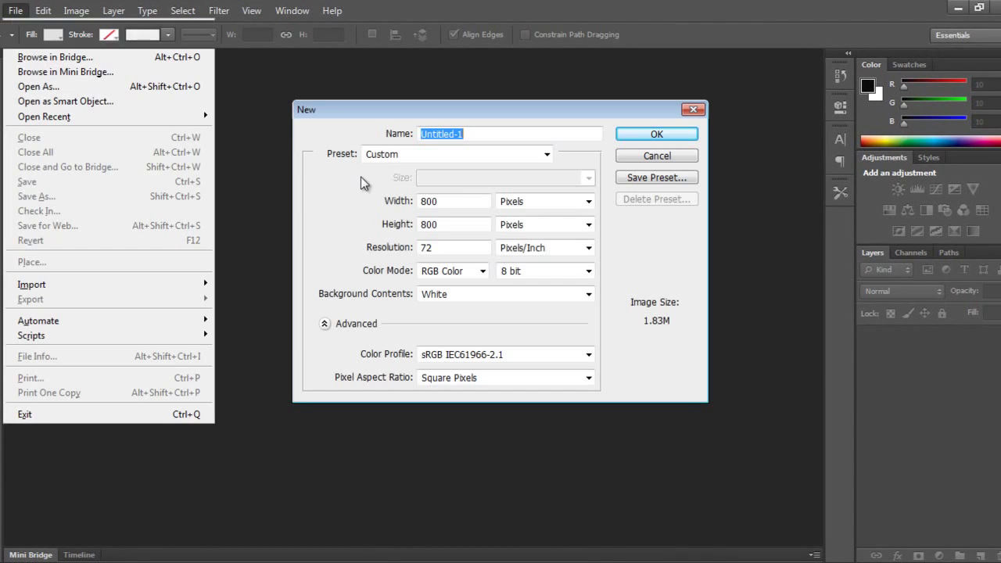
left_click_drag(452, 201, 379, 190)
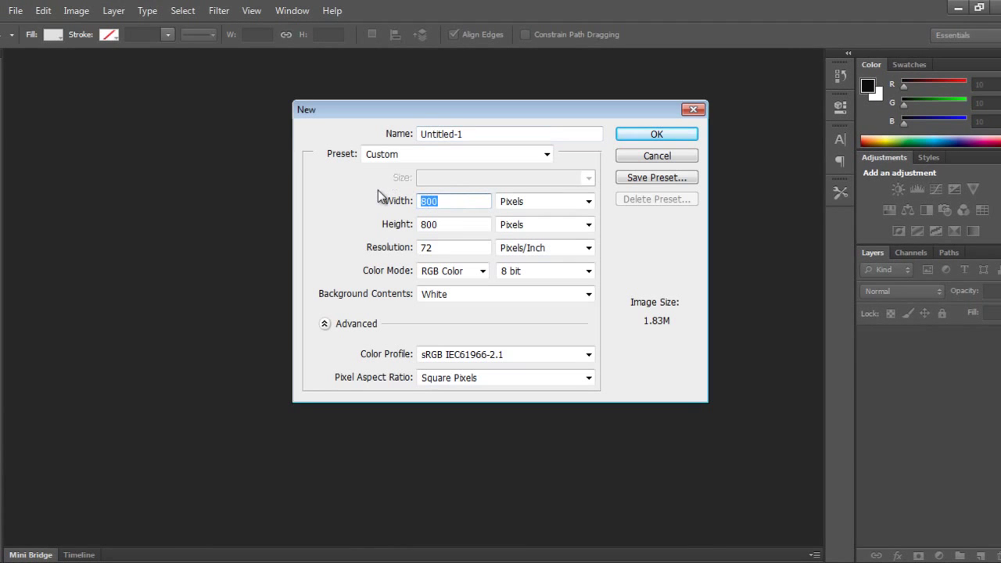
type("500")
key("Tab")
key("Tab")
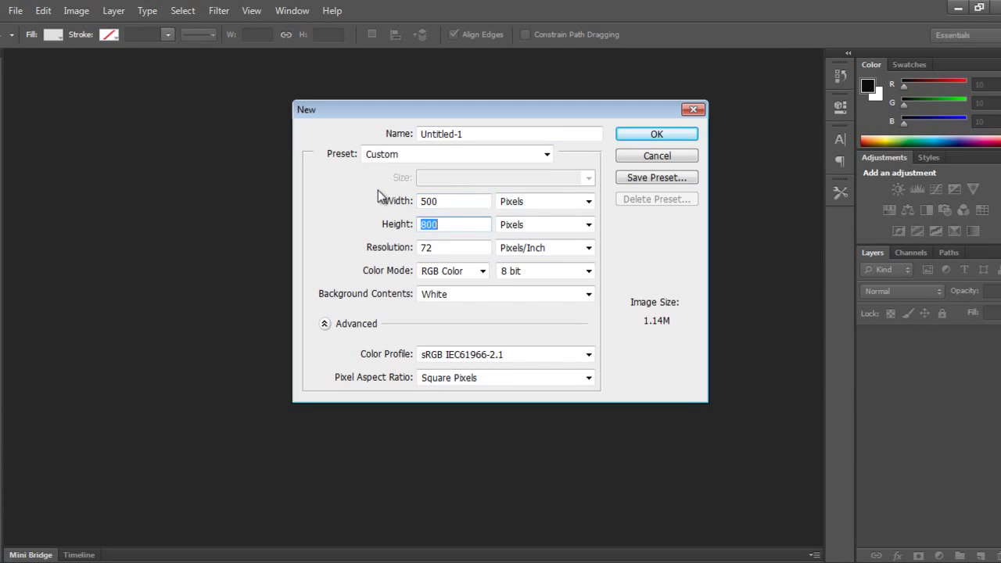
type("500")
key("Up")
left_click(457, 225)
key("BackSpace")
key("BackSpace")
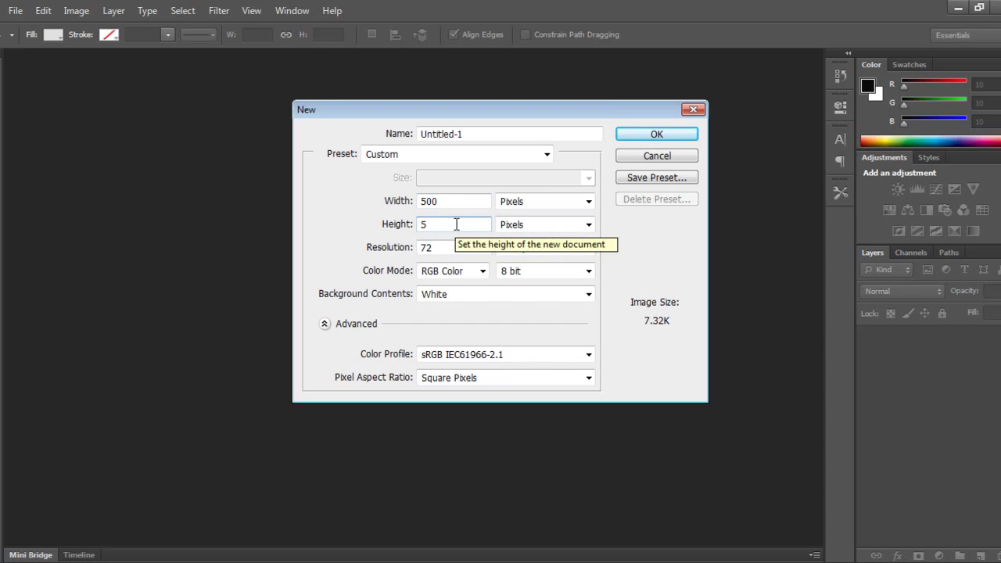
type("00")
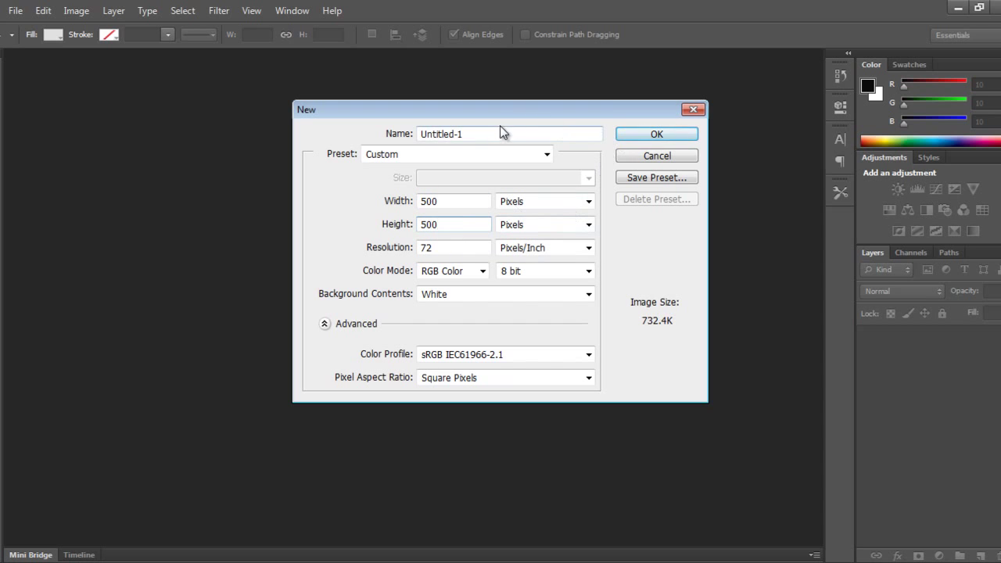
Name the document Cam_Icon and create it
left_click_drag(492, 134, 311, 148)
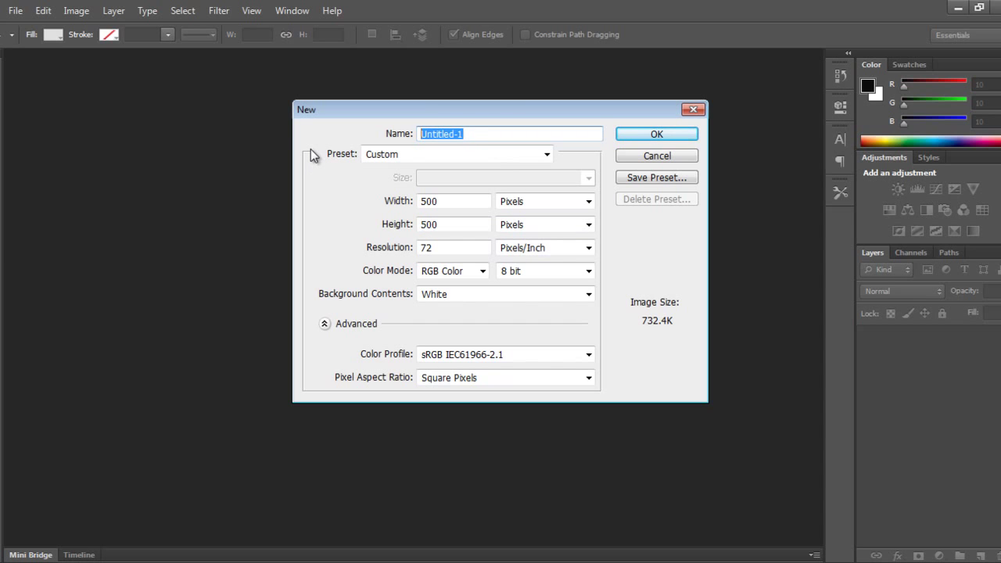
type("Cam_Icon")
key("Return")
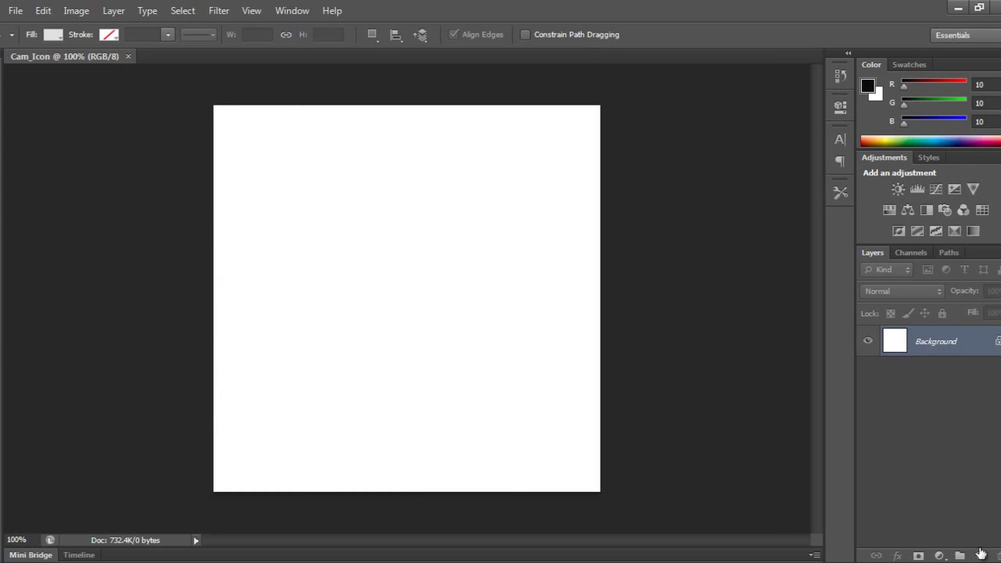
Convert the Background into Layer 0 and choose the Rounded Rectangle tool in Shape mode, 20 px radius
double_click(947, 351)
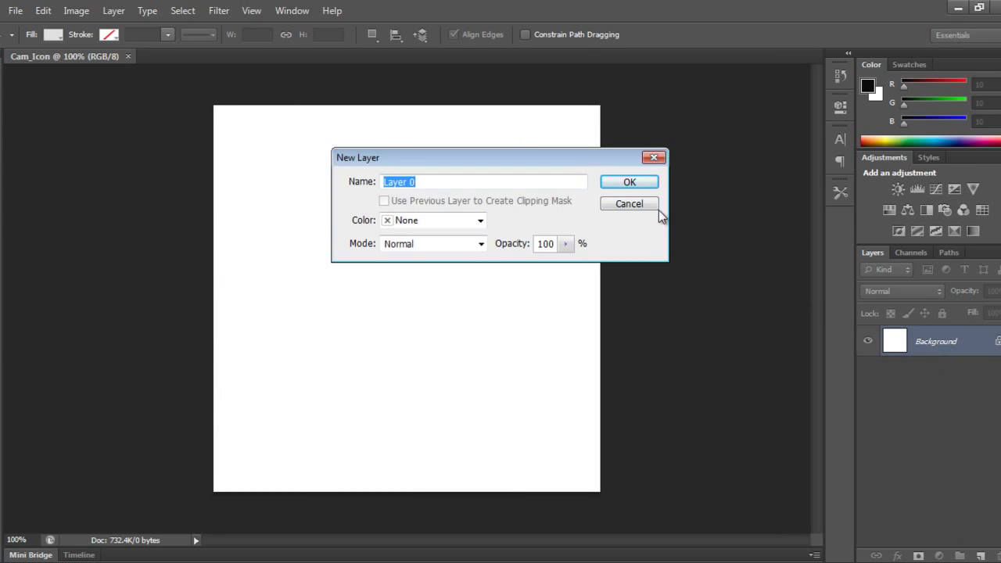
left_click(643, 185)
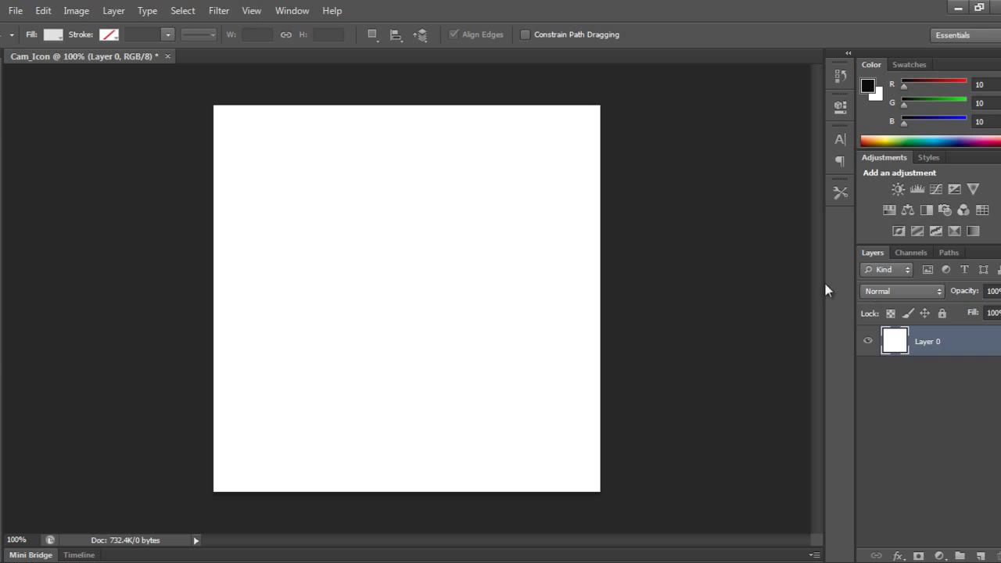
left_click(3, 453)
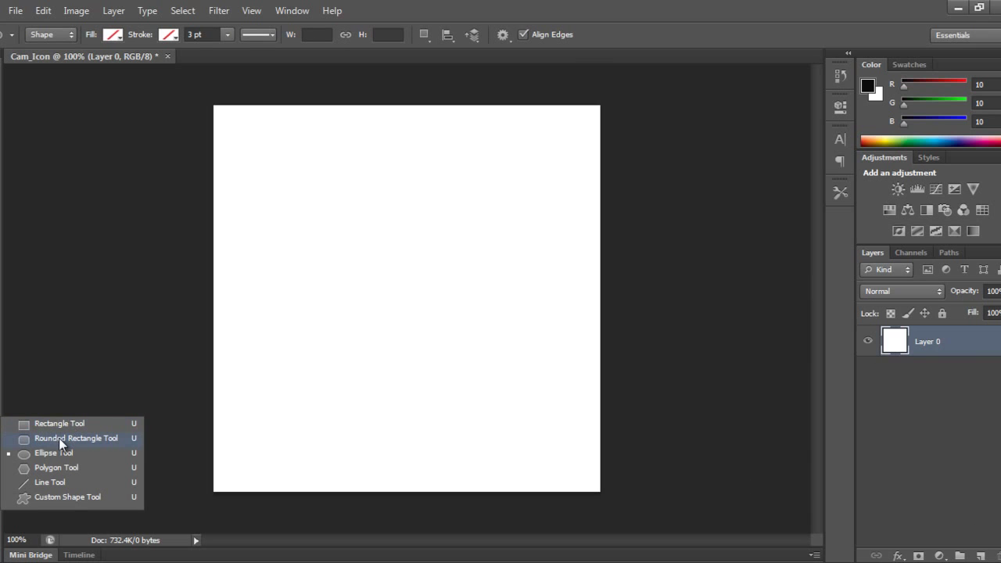
left_click(76, 439)
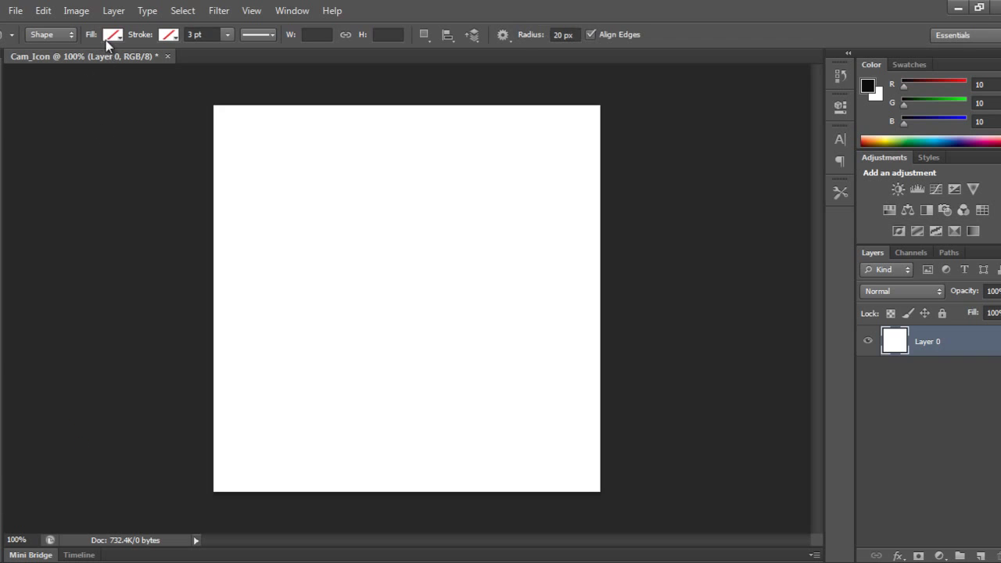
left_click(65, 44)
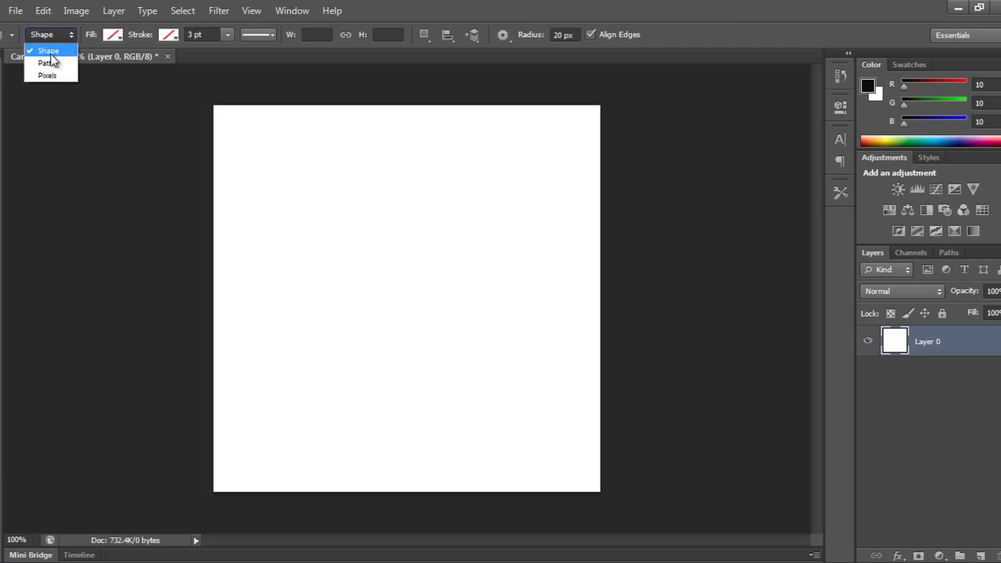
left_click(48, 50)
left_click(114, 35)
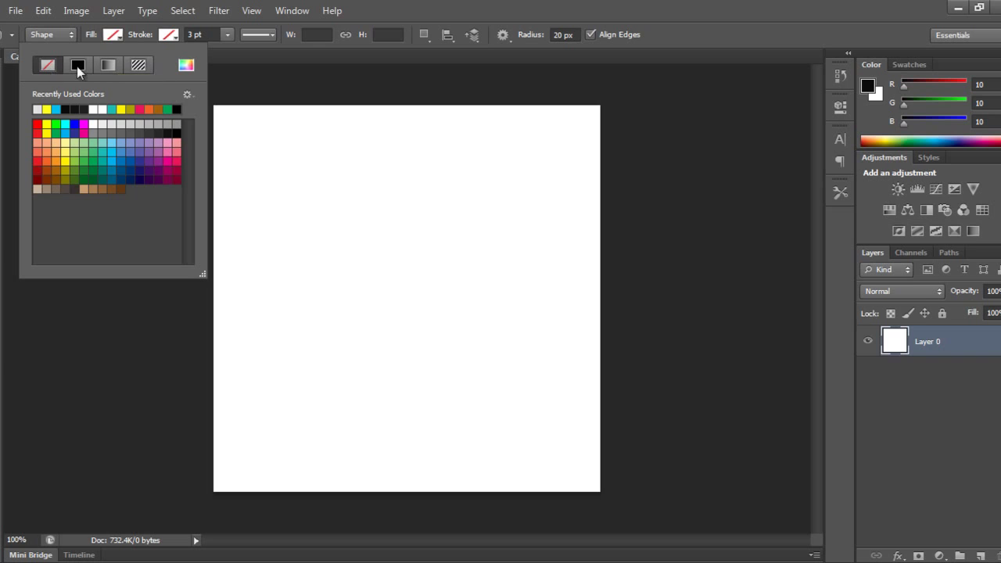
left_click(414, 12)
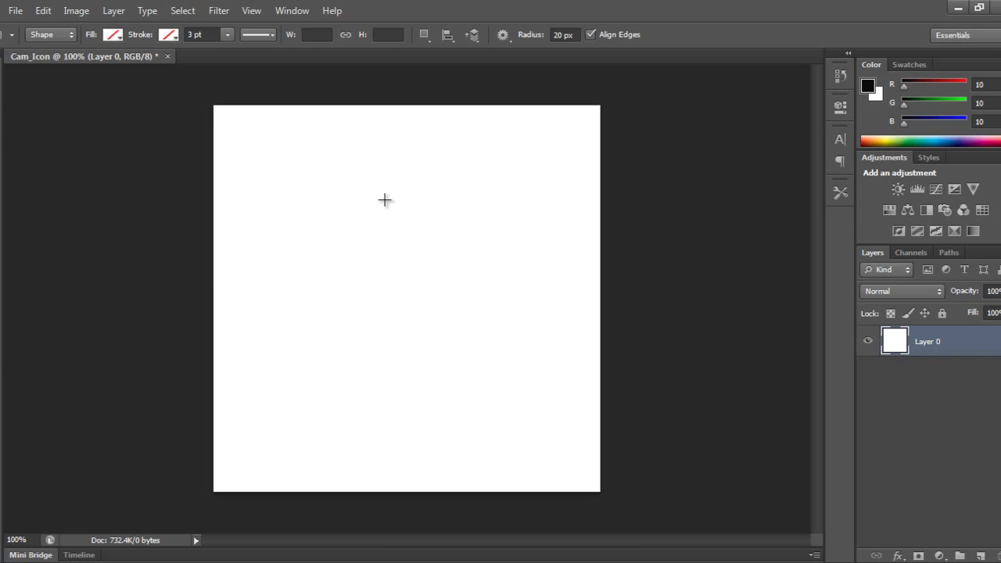
Draw a 412 × 229 px rounded rectangle across the canvas middle and fill it cyan
left_click_drag(242, 208, 560, 384)
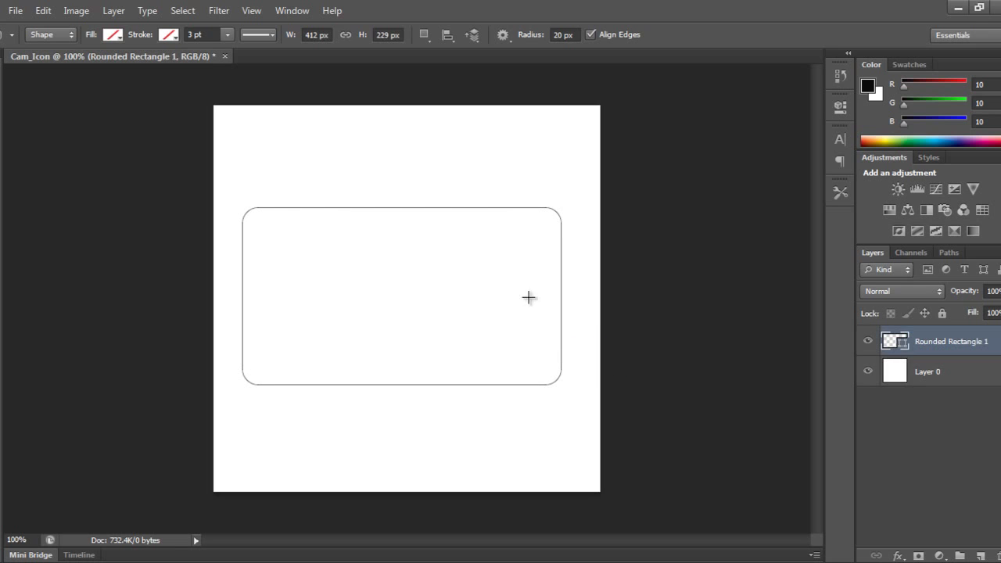
left_click(115, 36)
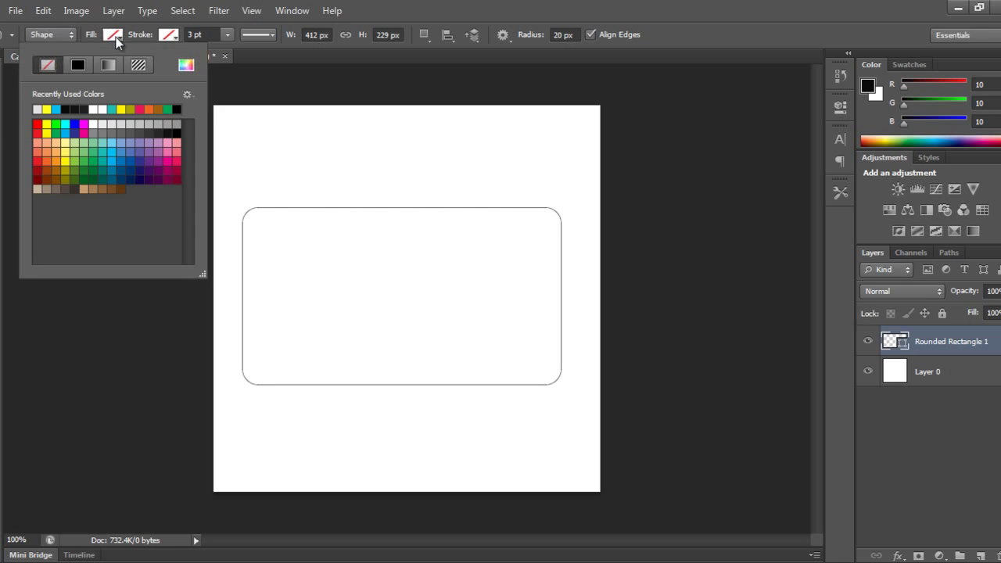
left_click(57, 109)
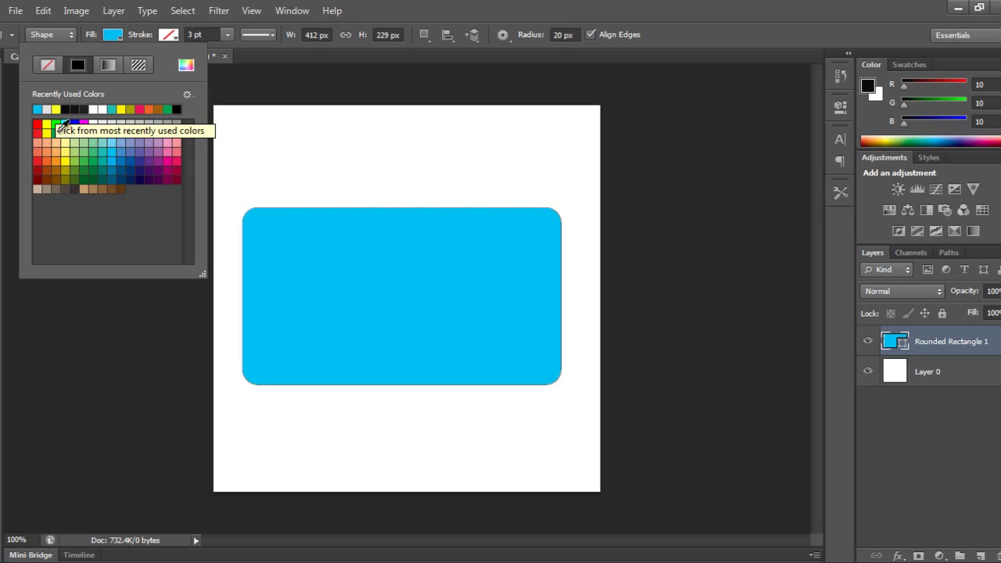
left_click(376, 21)
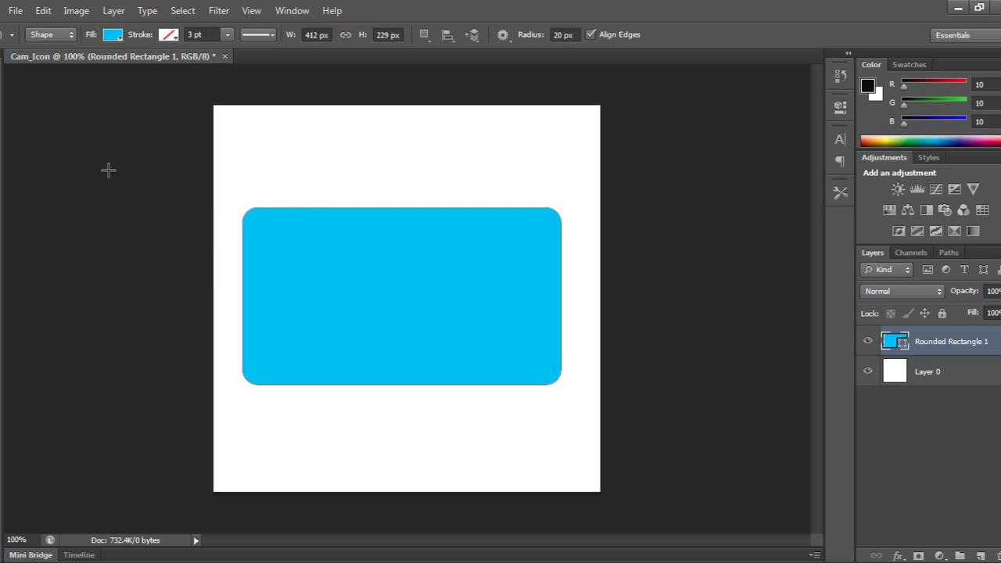
Cut a circle from the body's centre and add a smaller inner circle, forming a lens ring
right_click(2, 424)
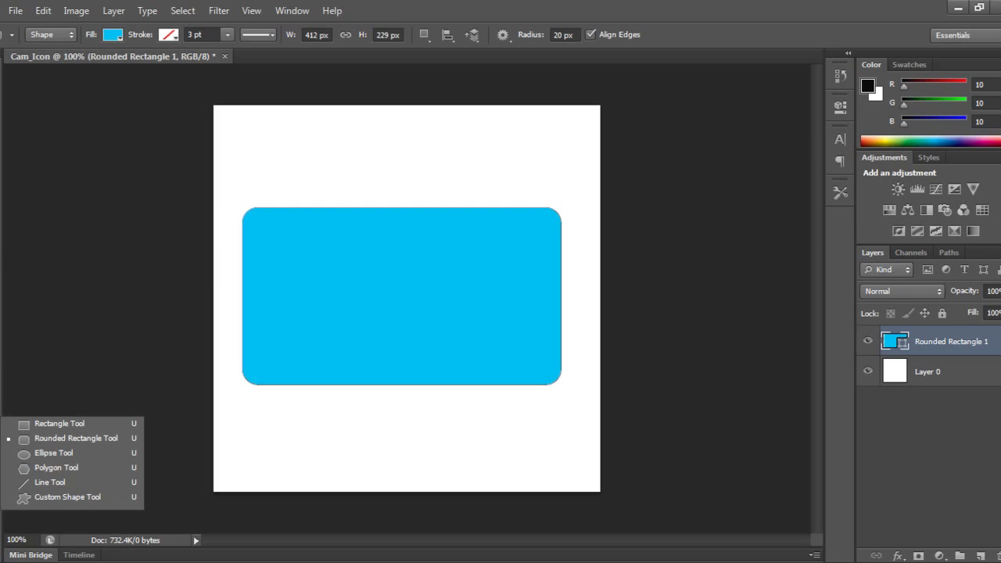
left_click(37, 454)
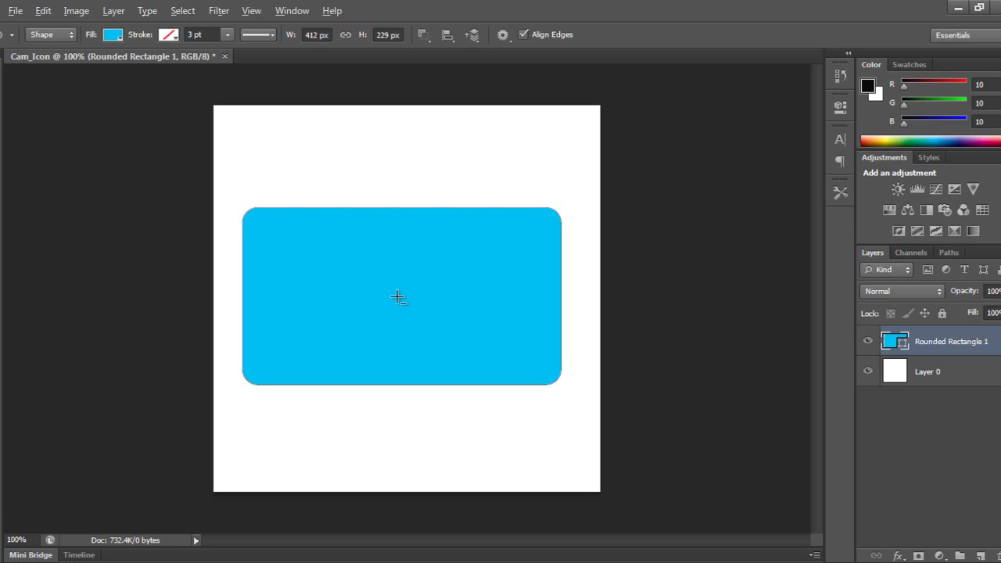
left_click_drag(398, 296, 459, 358)
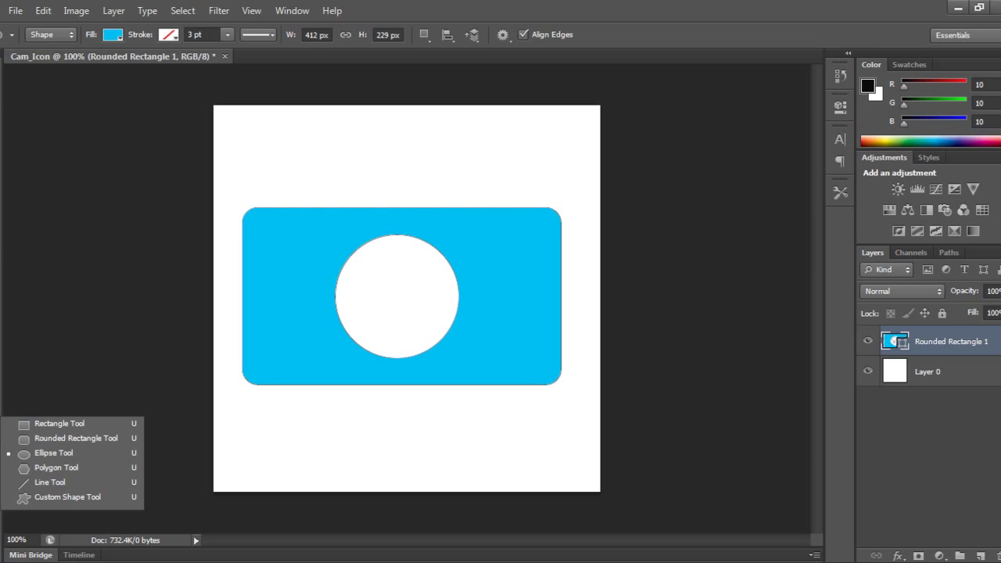
key("Escape")
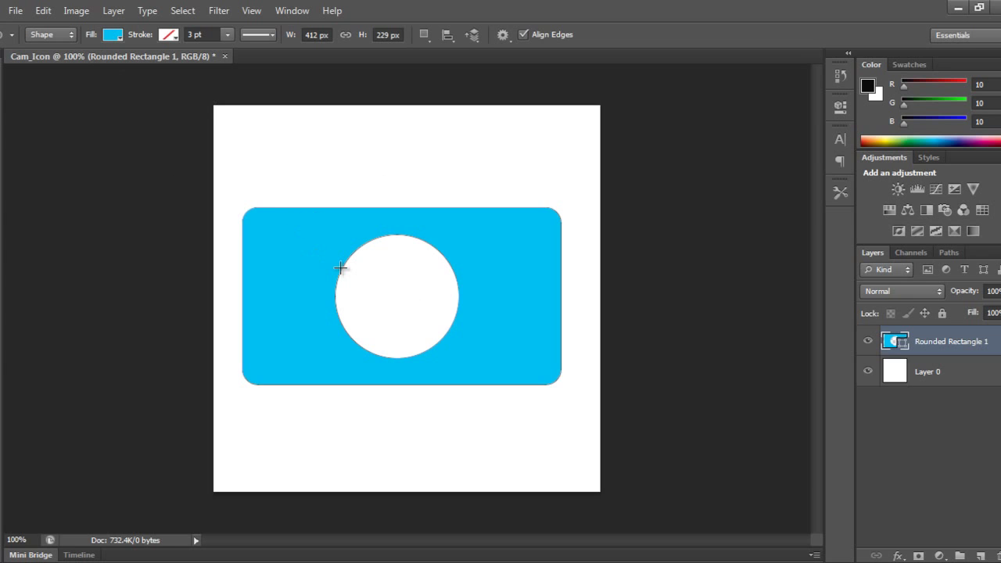
key("shift")
left_click_drag(396, 297, 434, 338)
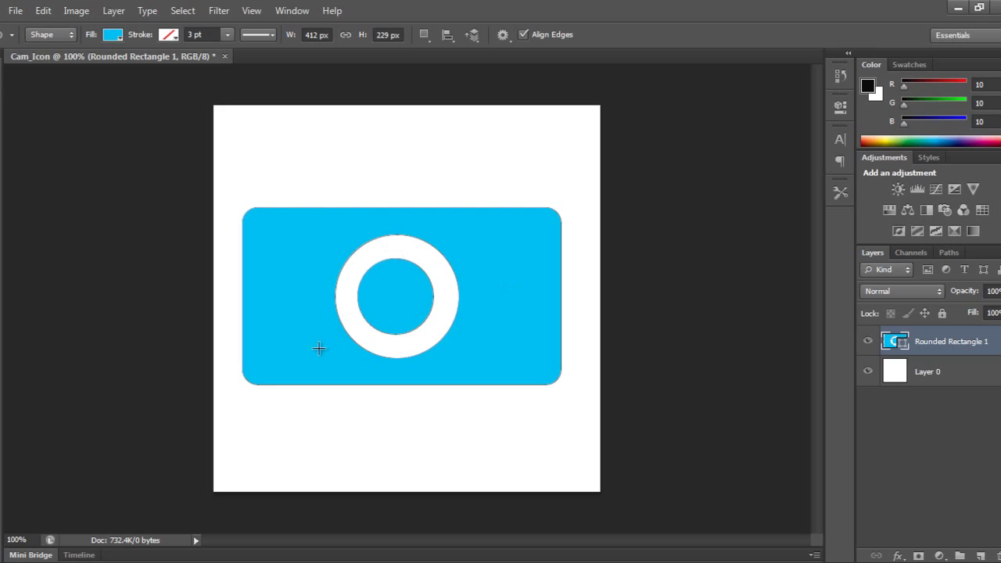
Scale the inner circle up to about 115% to thin the ring
left_click(9, 415)
left_click(63, 403)
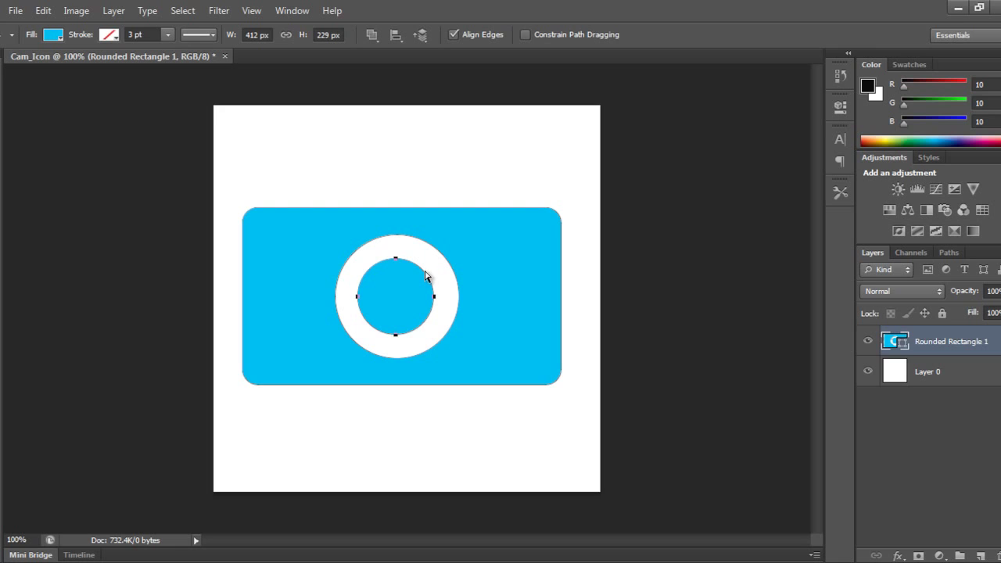
key("ctrl+t")
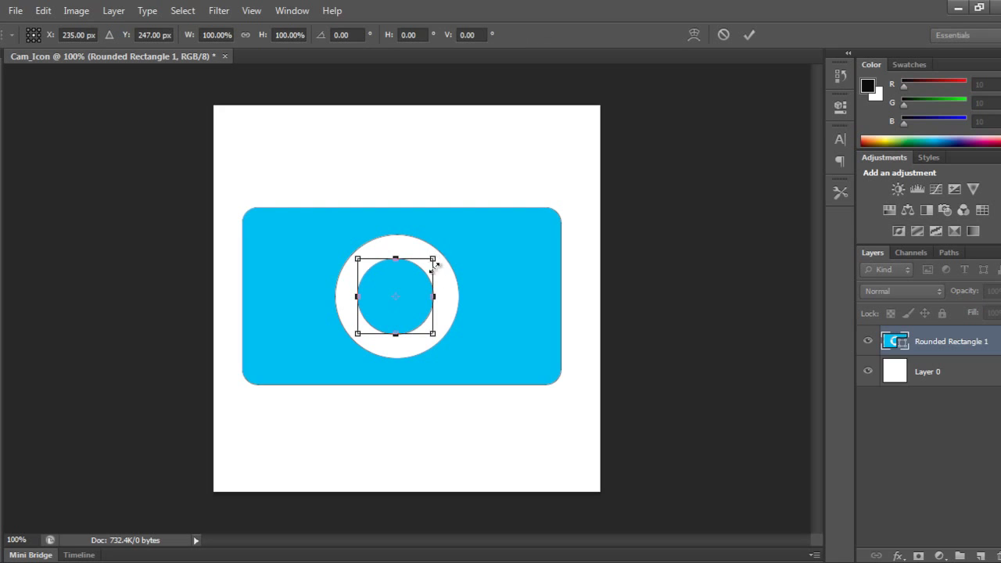
left_click_drag(433, 259, 440, 253)
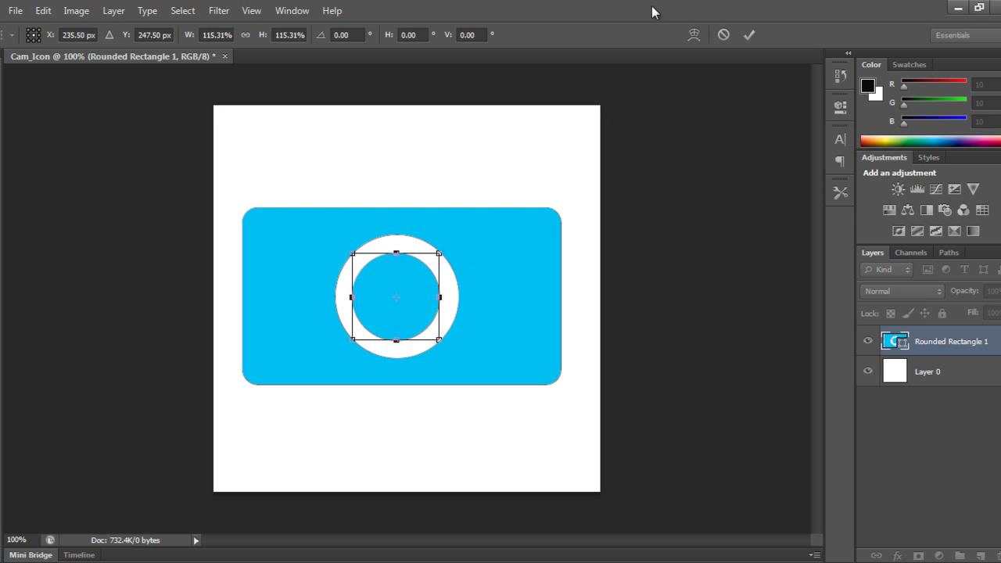
left_click(748, 33)
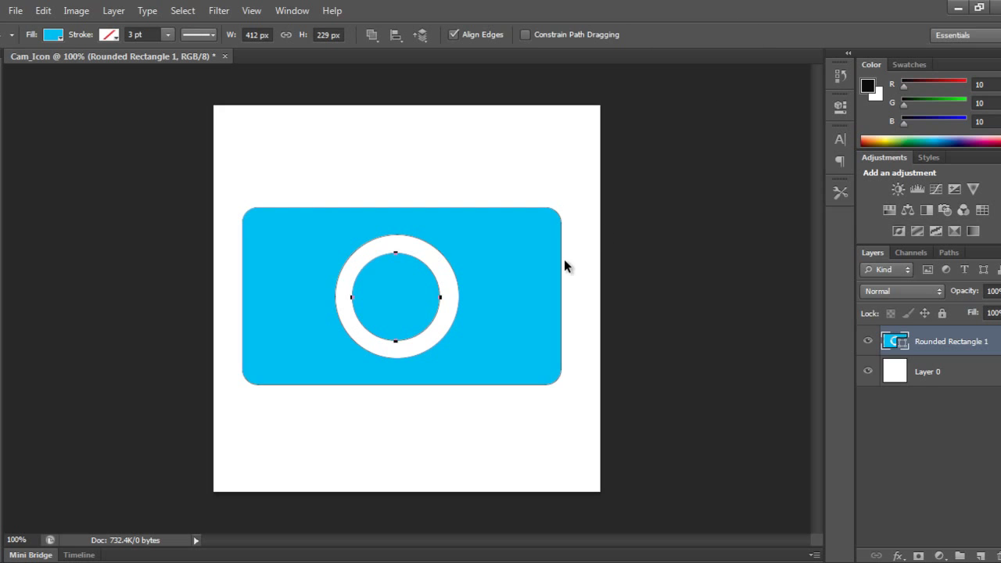
left_click(1, 423)
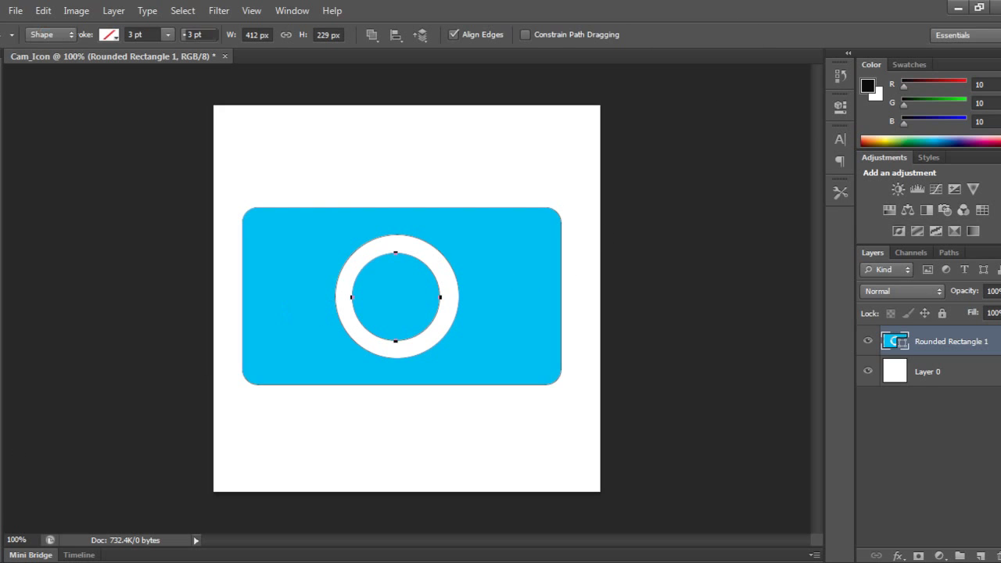
Draw a six-sided polygon above the body's upper-left and fill it with the body's cyan
left_click(41, 469)
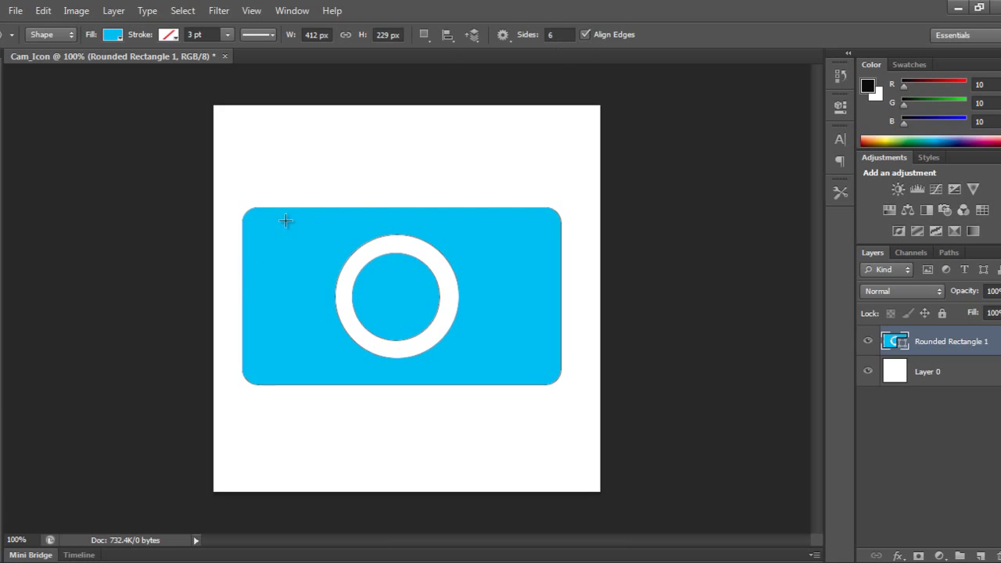
left_click(490, 260)
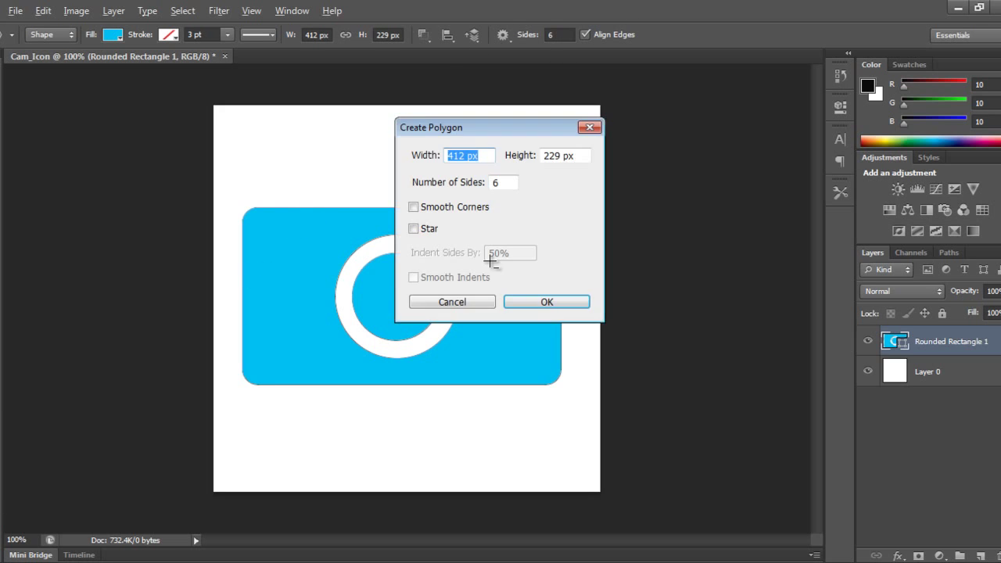
left_click(590, 128)
left_click(905, 417)
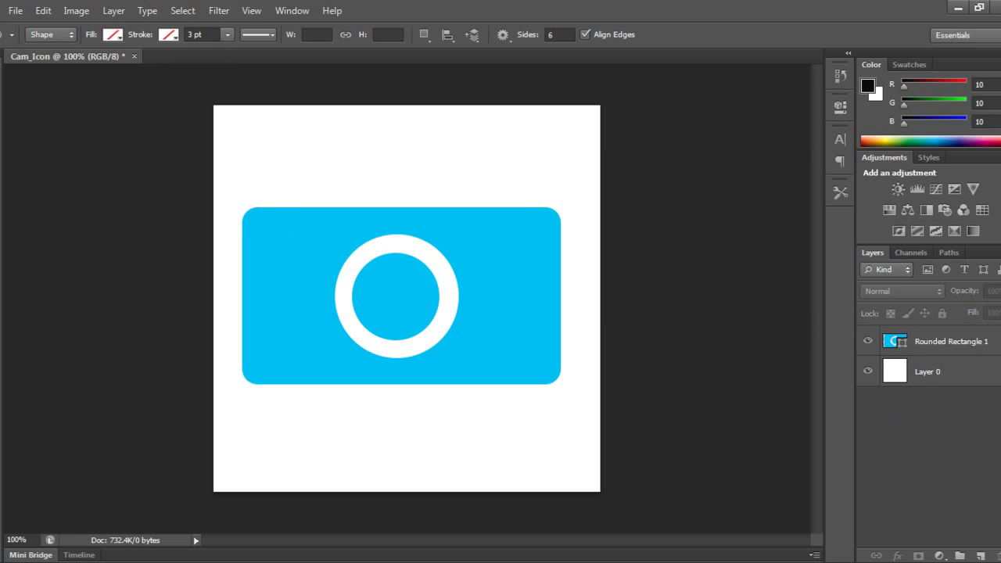
left_click_drag(264, 188, 307, 233)
left_click(114, 35)
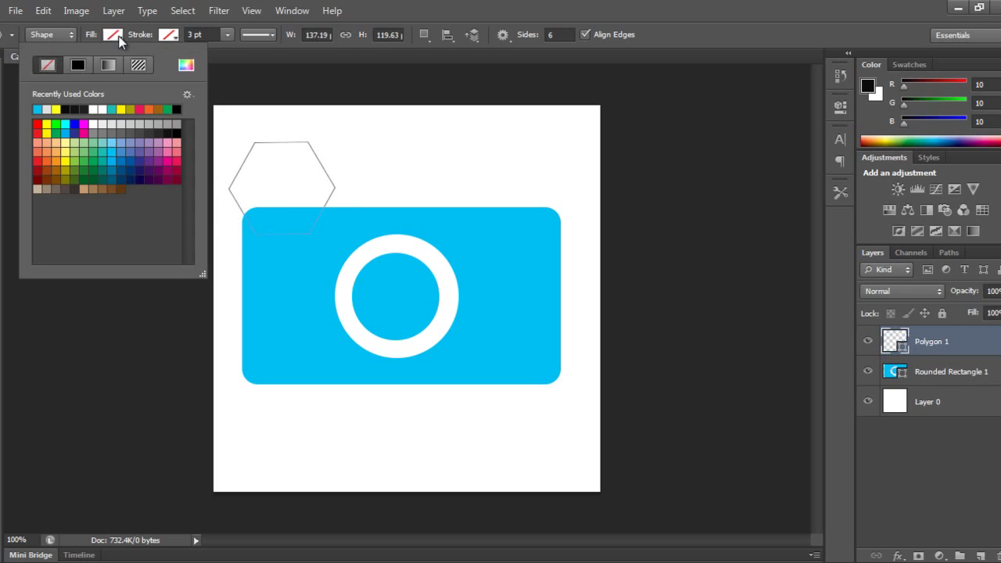
left_click(37, 109)
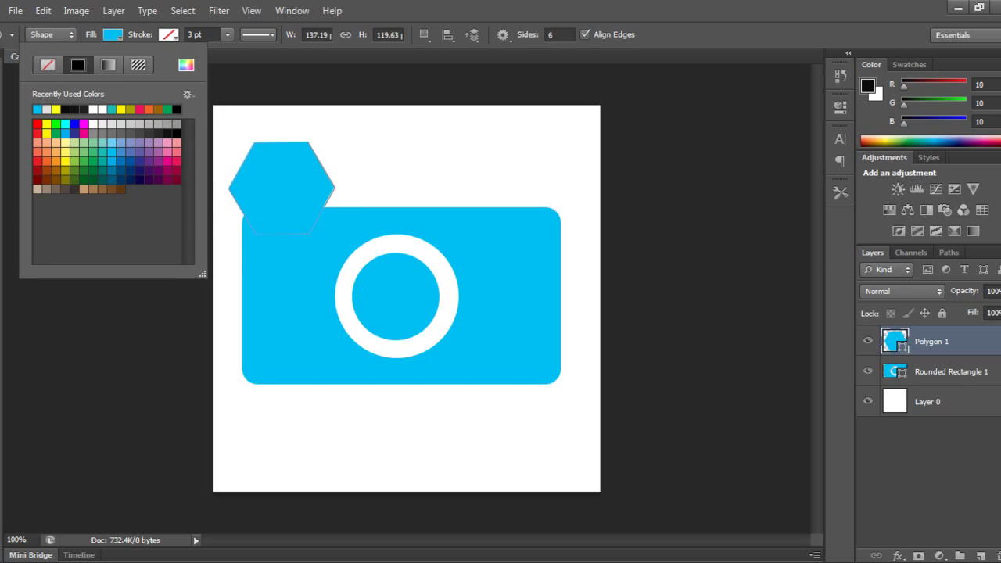
key("Return")
Move the hexagon down onto the body's top-left edge
key("v")
left_click_drag(274, 167, 287, 201)
left_click(939, 372)
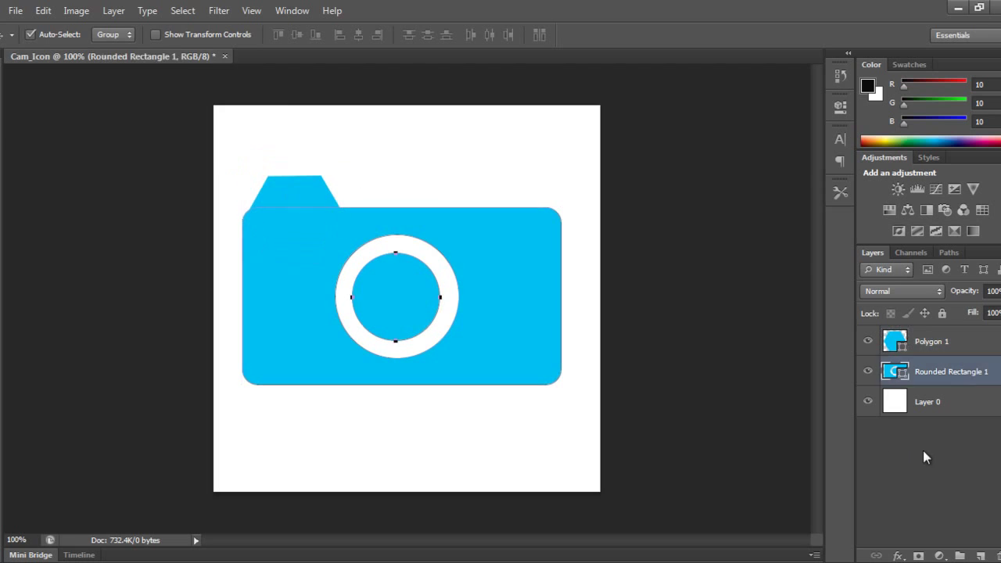
left_click(923, 451)
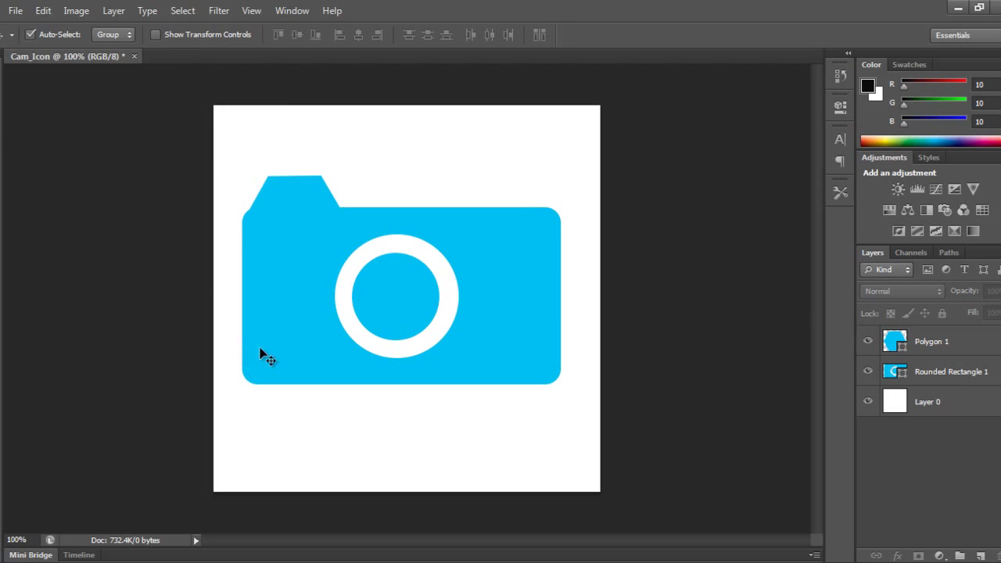
left_click(920, 341)
key("ctrl+t")
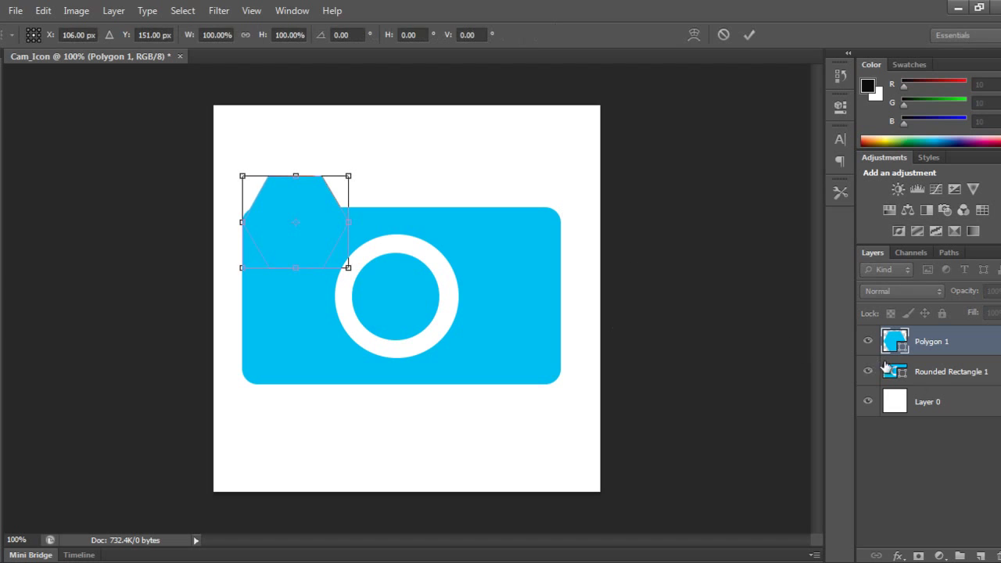
key("Return")
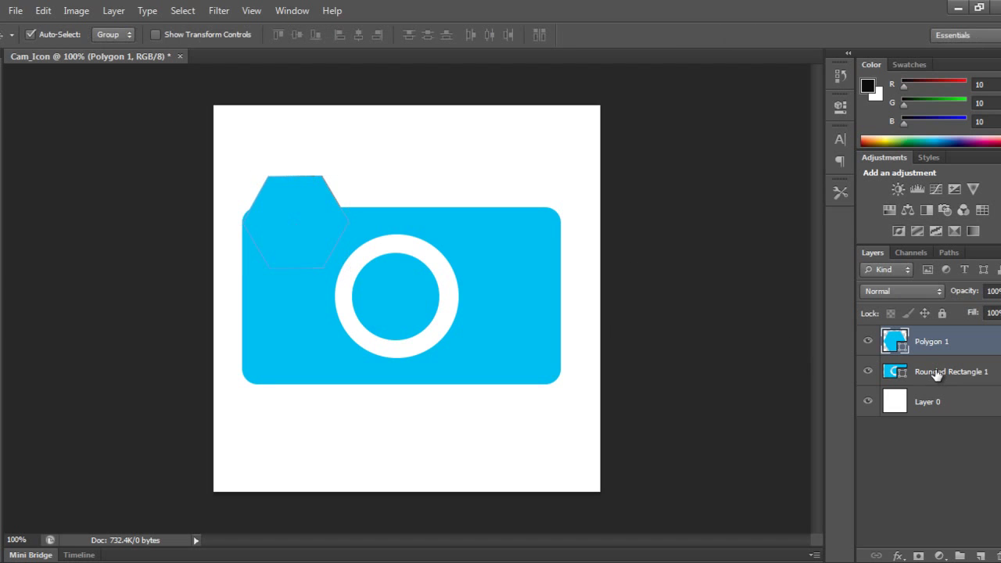
Scale the body and hexagon together down to about 85%
left_click(939, 374)
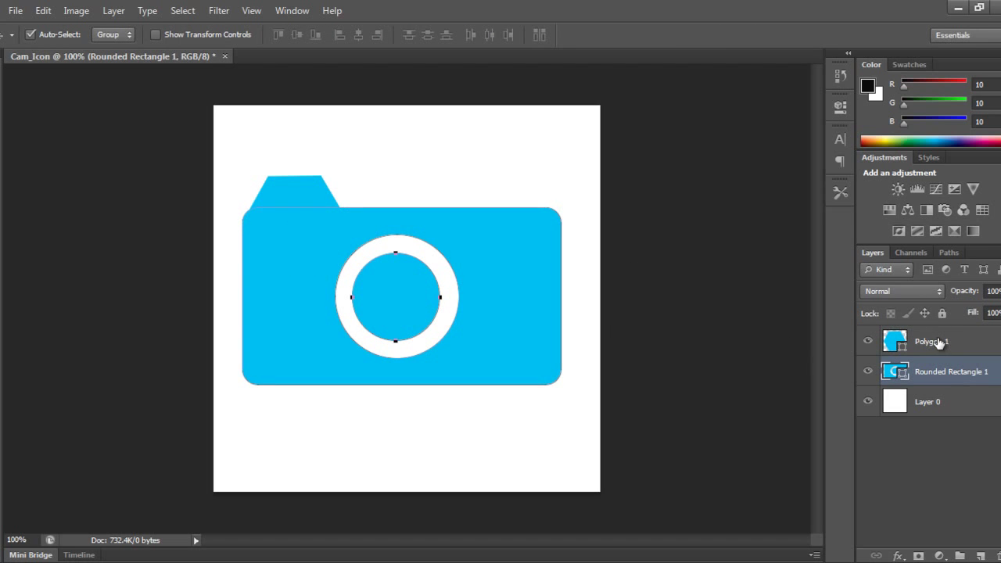
left_click(939, 342, "shift")
key("ctrl+t")
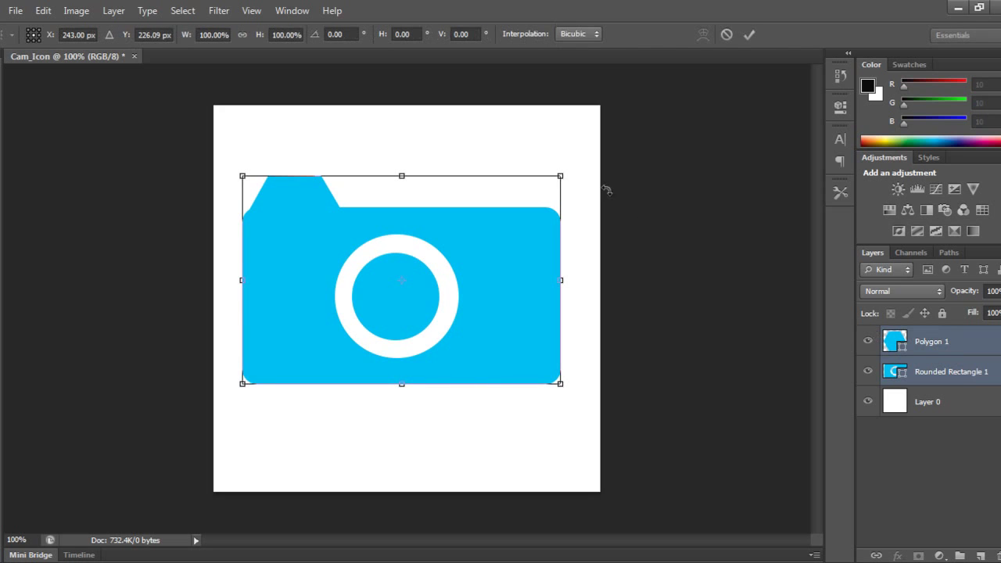
left_click_drag(565, 174, 529, 219)
key("Return")
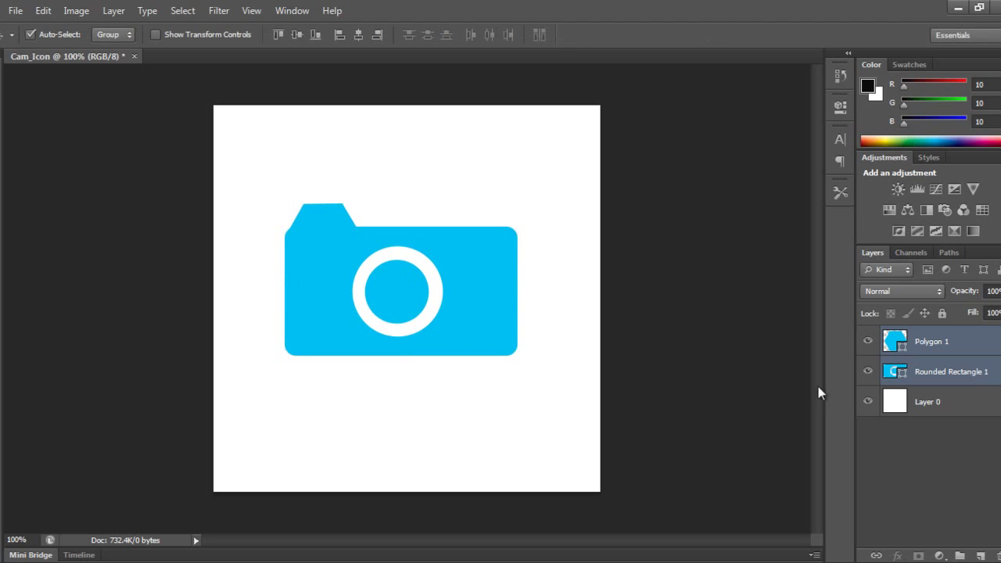
left_click(915, 457)
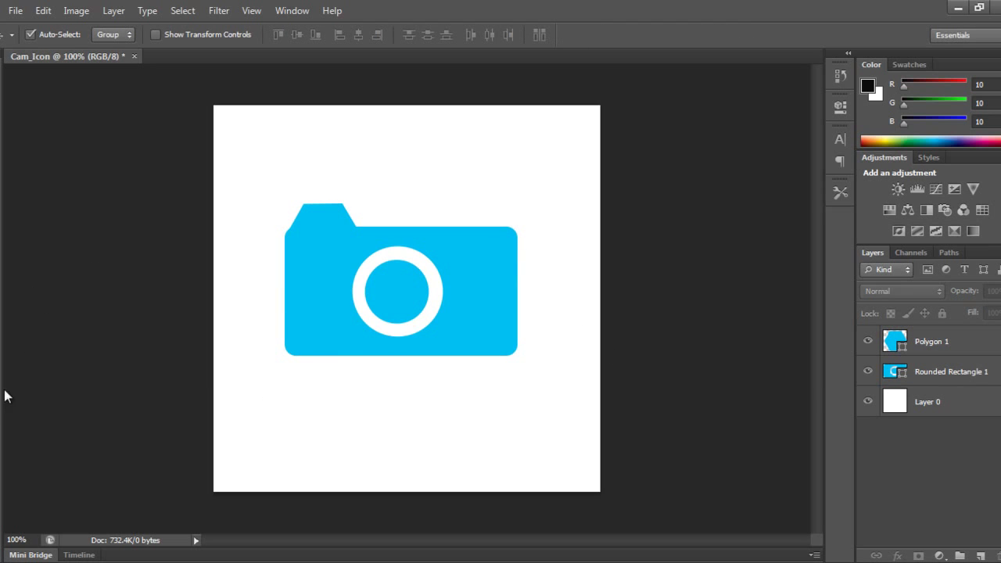
Draw a 416 px light grey circle above Layer 0 and nudge it slightly up and left
left_click(3, 423)
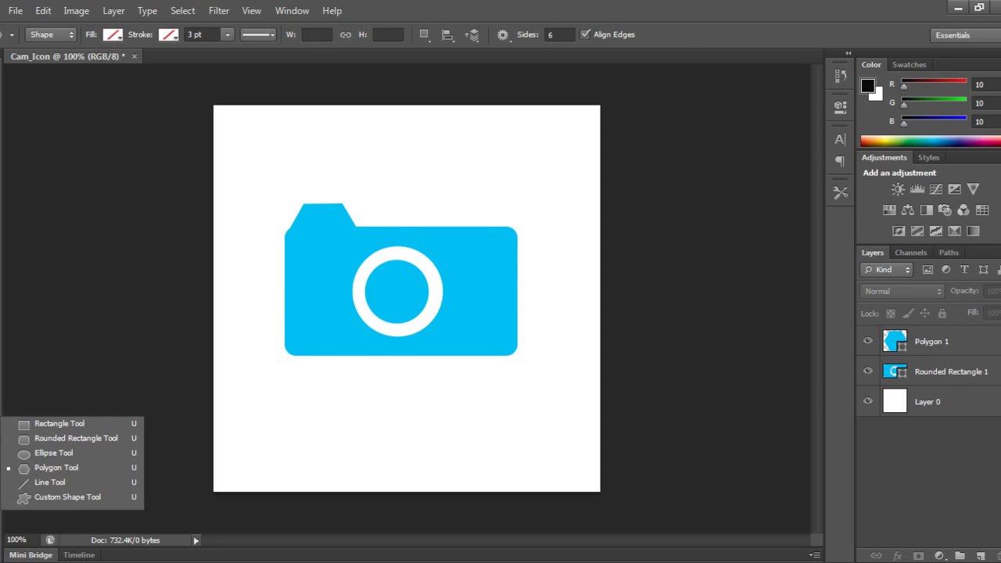
left_click(50, 452)
left_click(950, 409)
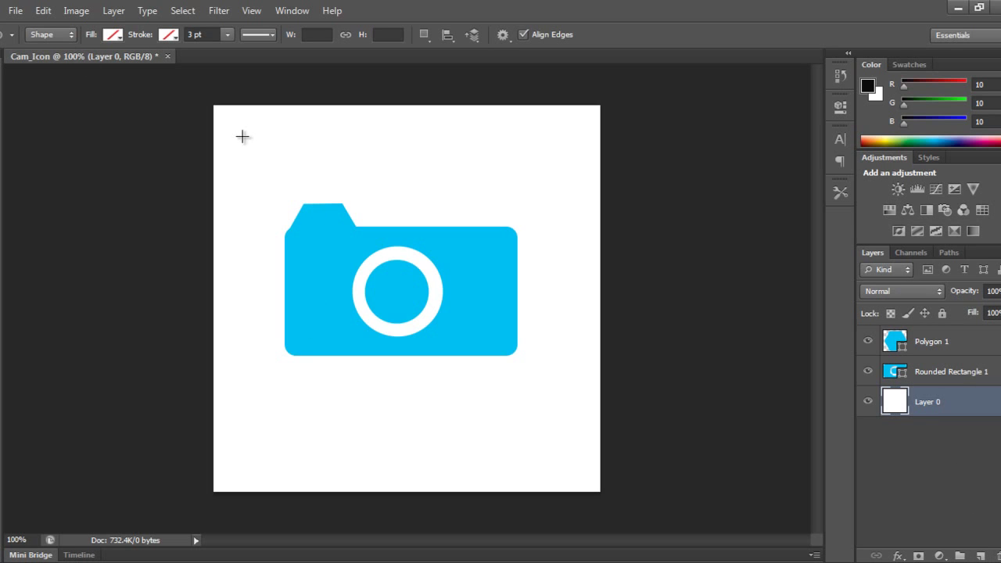
left_click_drag(243, 137, 305, 212)
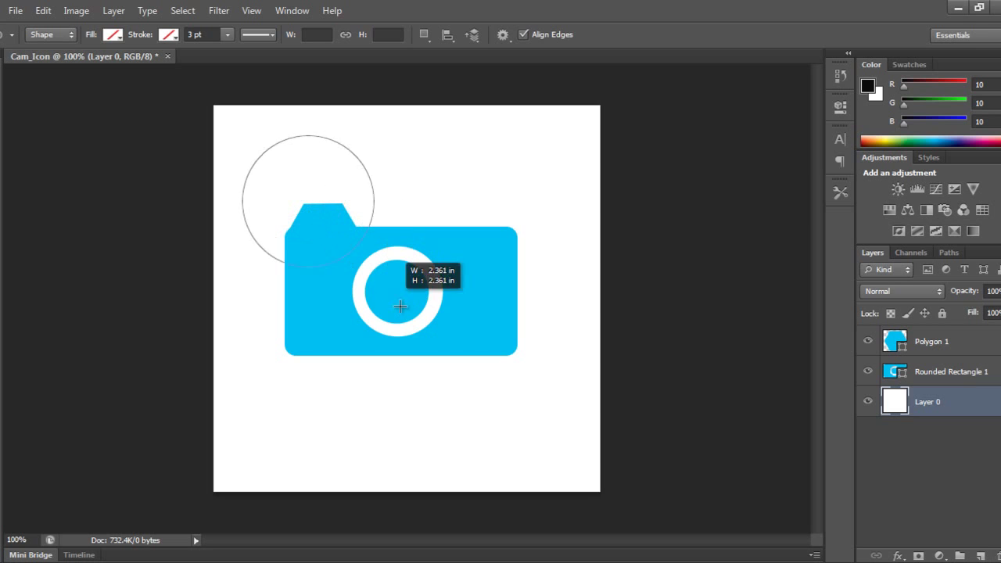
left_click_drag(399, 306, 613, 457)
left_click(115, 36)
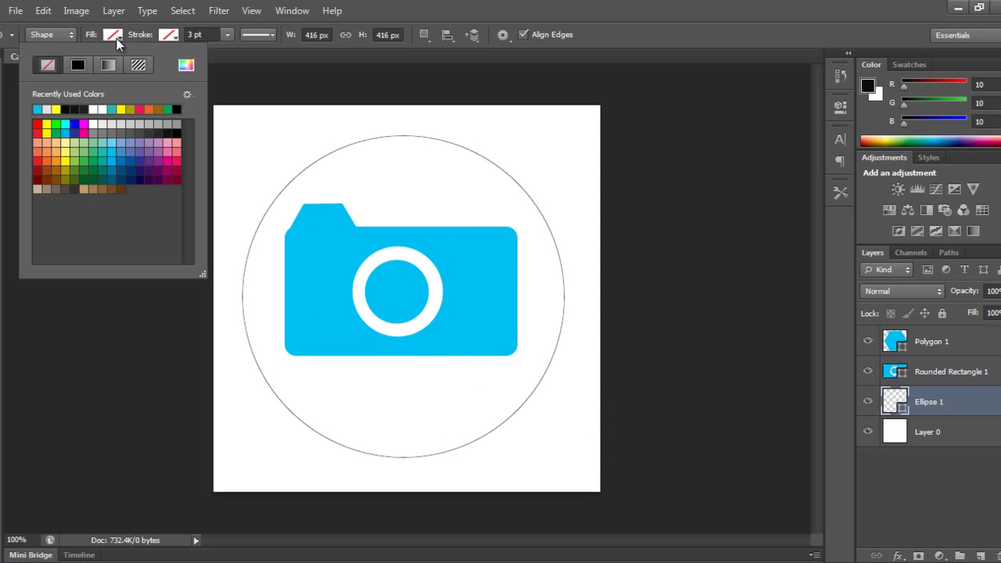
left_click(47, 109)
key("v")
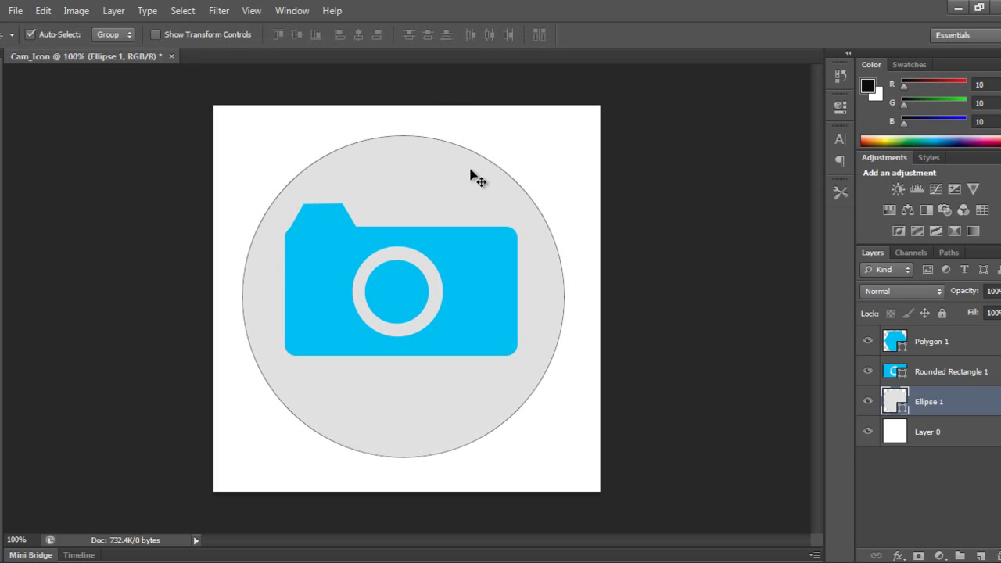
left_click_drag(471, 191, 457, 182)
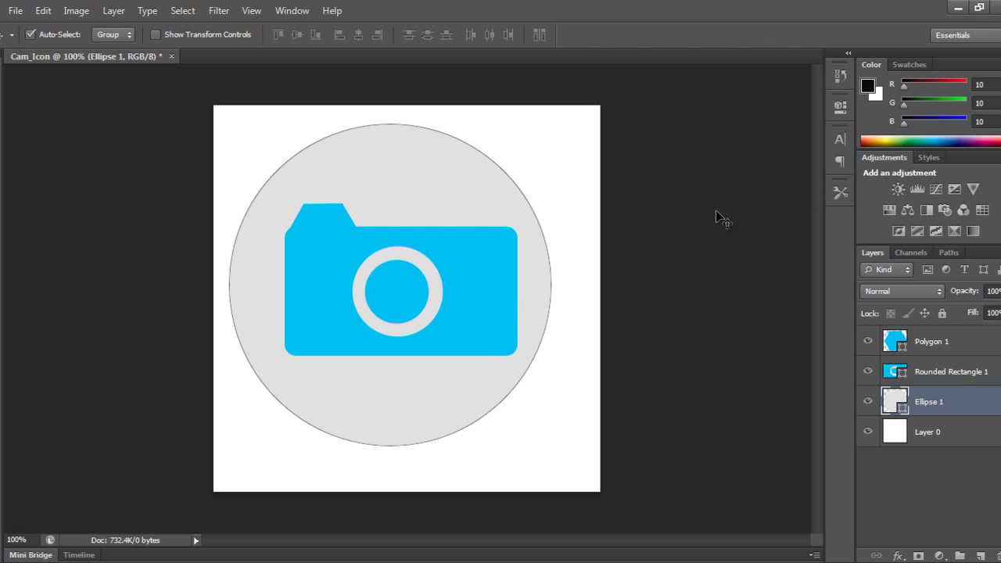
Centre the grey circle vertically and horizontally on the canvas
left_click(900, 438, "ctrl")
left_click(935, 433)
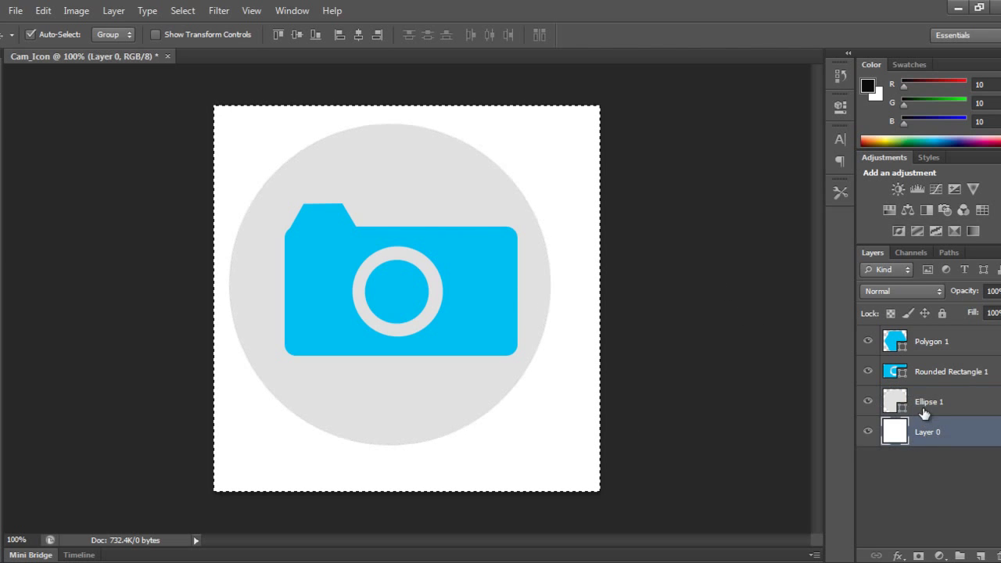
left_click(924, 410)
left_click(941, 436, "shift")
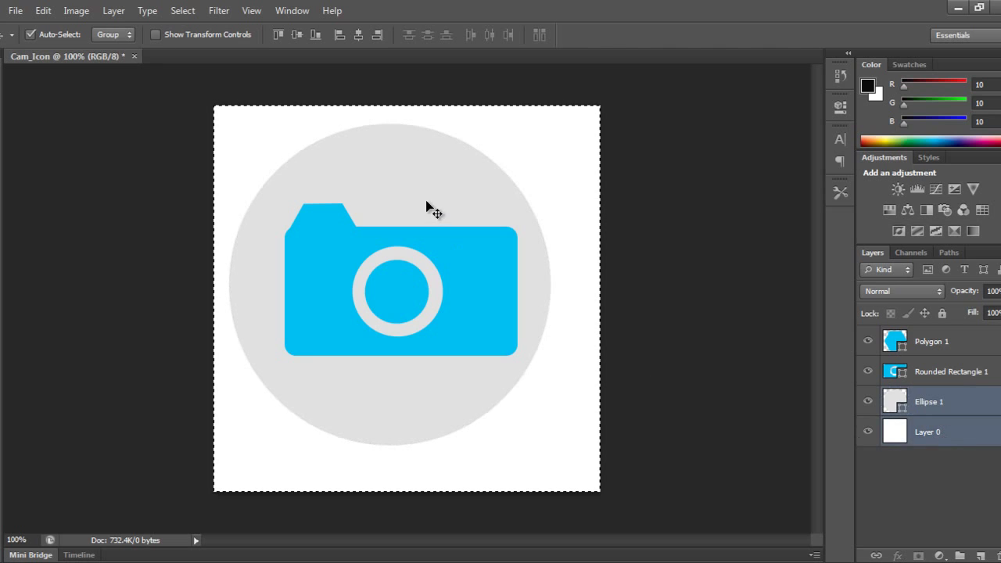
key("ctrl+d")
left_click(891, 458)
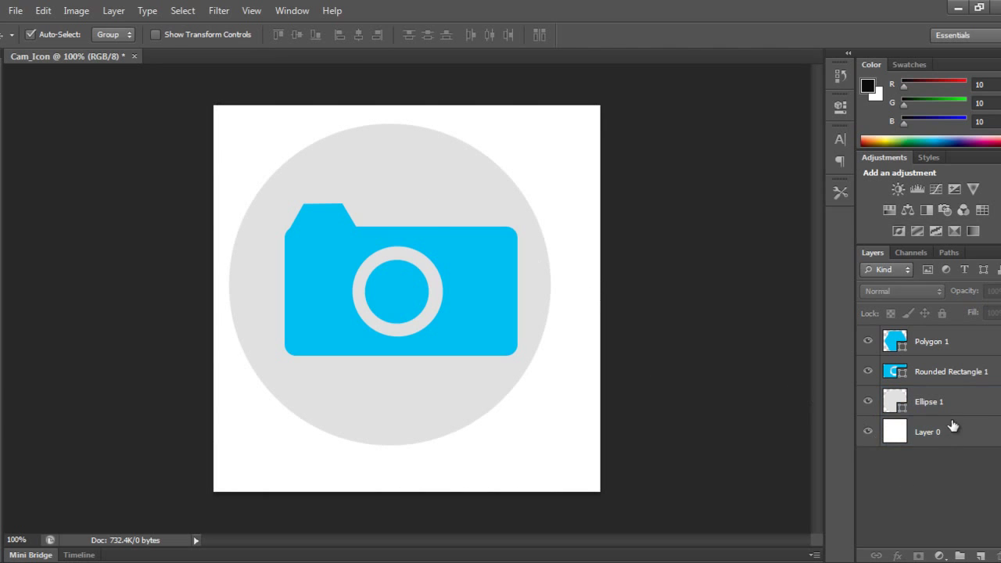
left_click(954, 427)
left_click(958, 404, "shift")
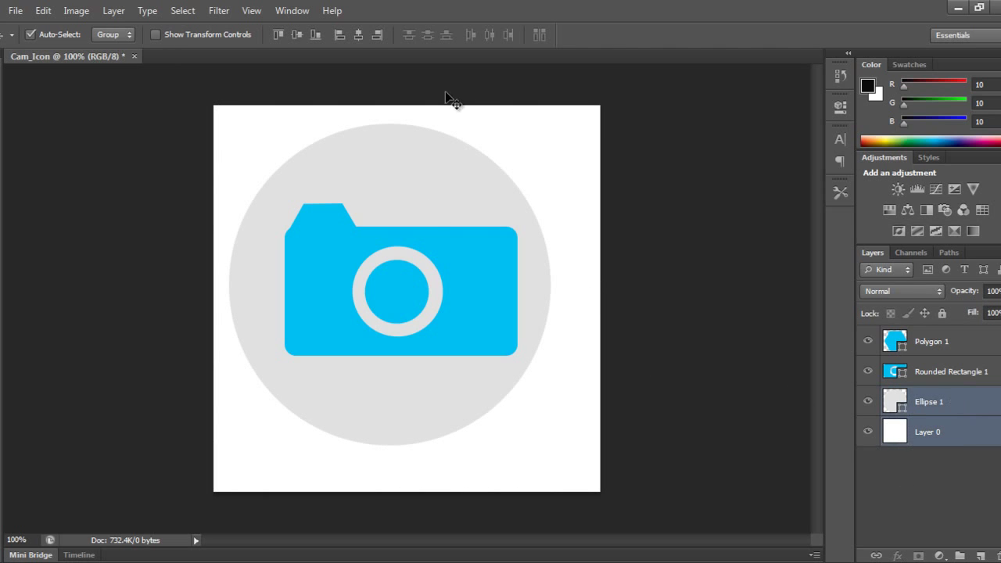
left_click(296, 34)
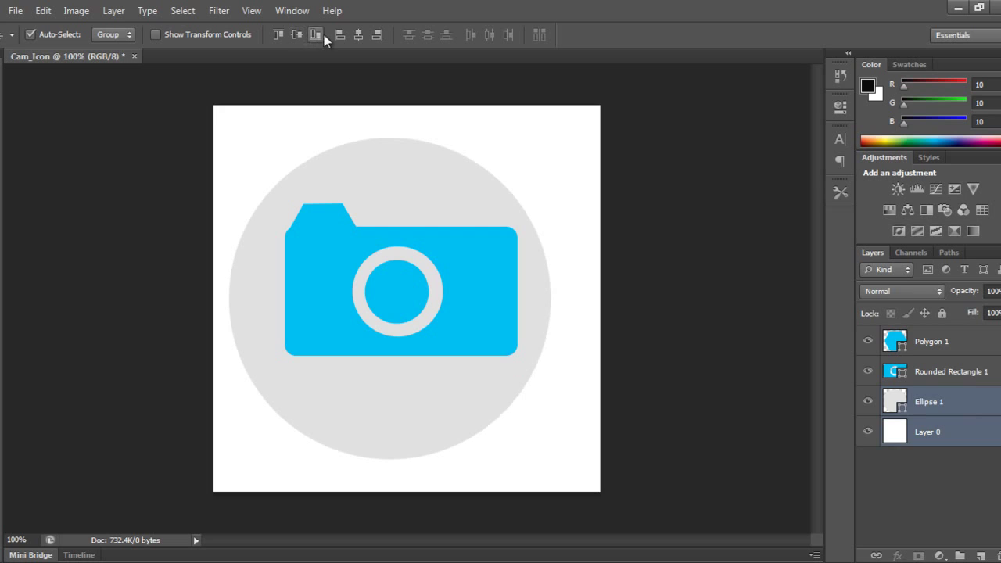
left_click(358, 35)
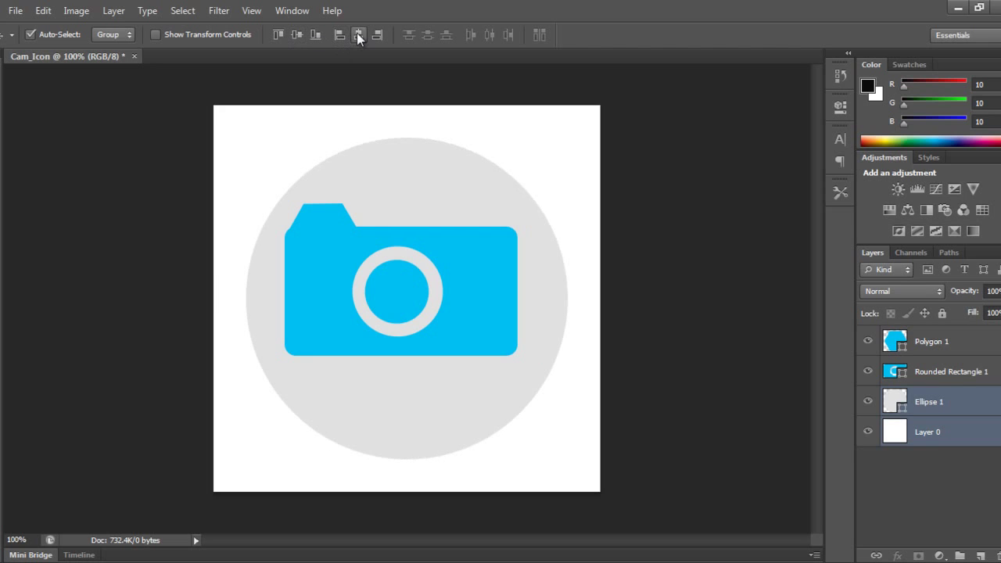
Group the camera body and hexagon layers into Group 1
left_click(975, 508)
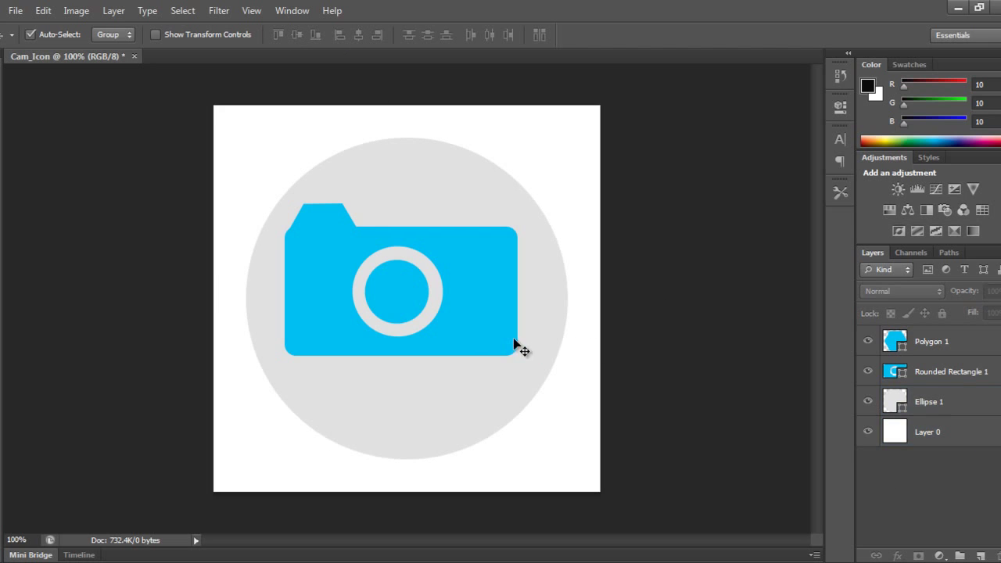
left_click(483, 332)
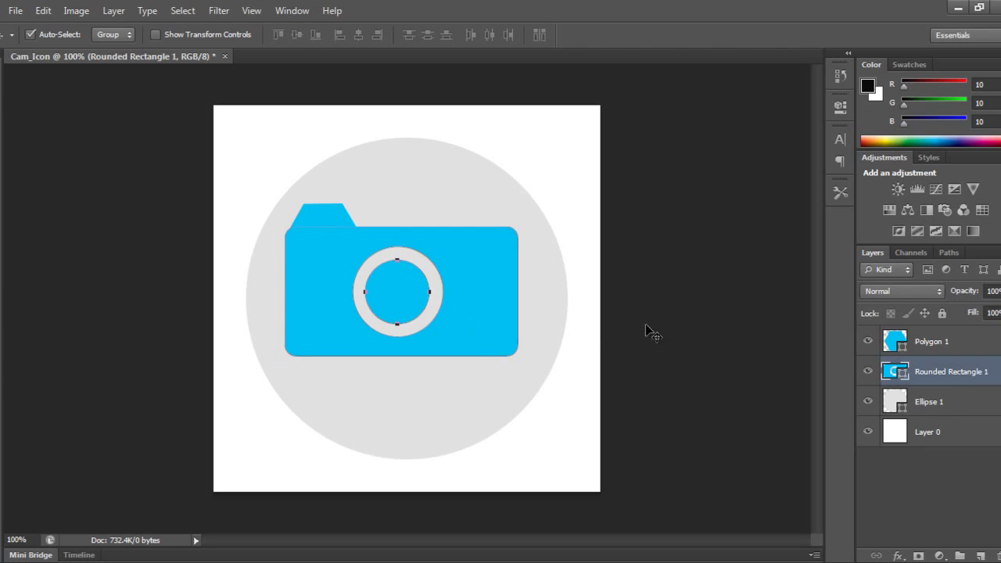
left_click(953, 347, "shift")
key("ctrl+g")
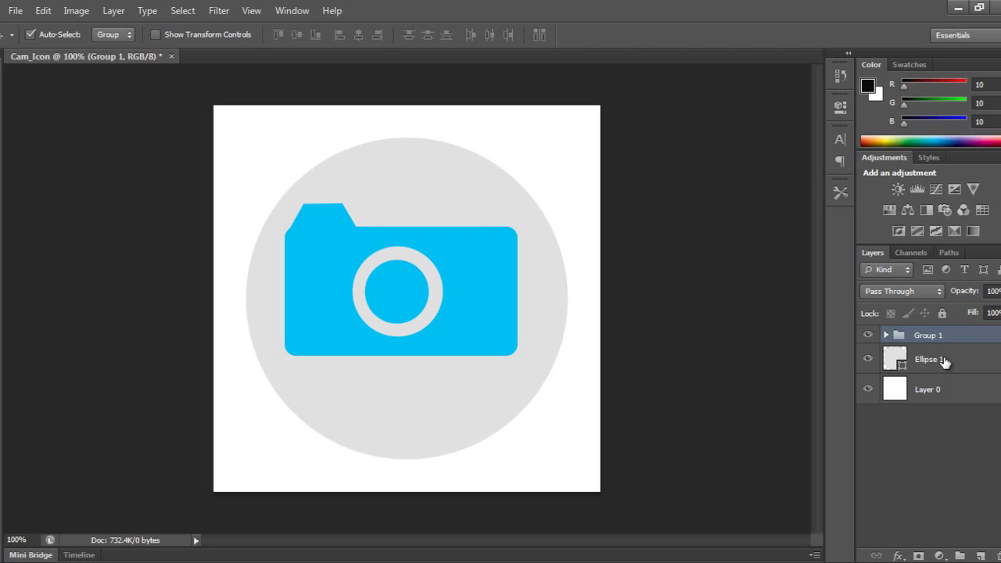
Centre Group 1 vertically and horizontally on the grey circle
left_click(944, 361, "shift")
left_click(295, 35)
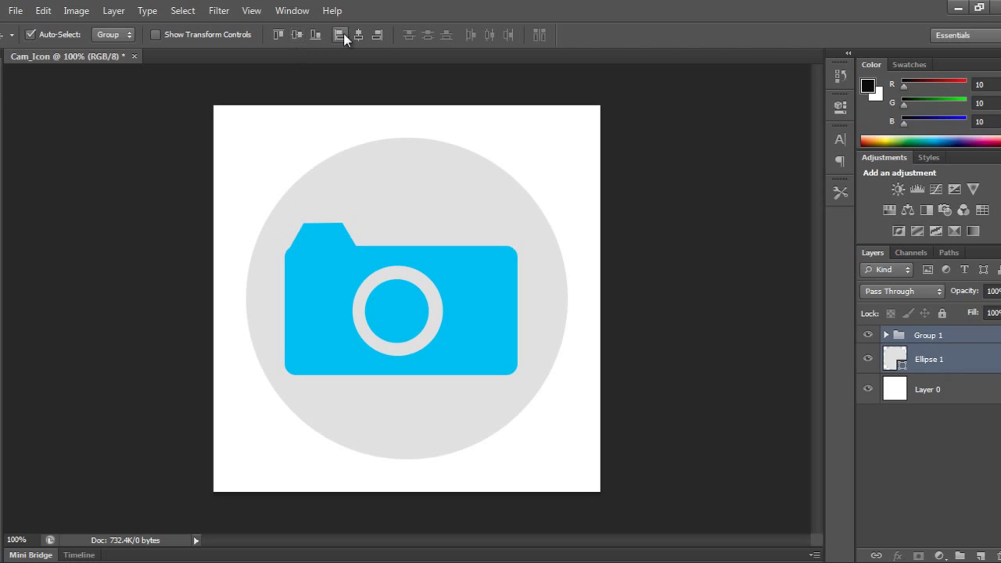
left_click(358, 34)
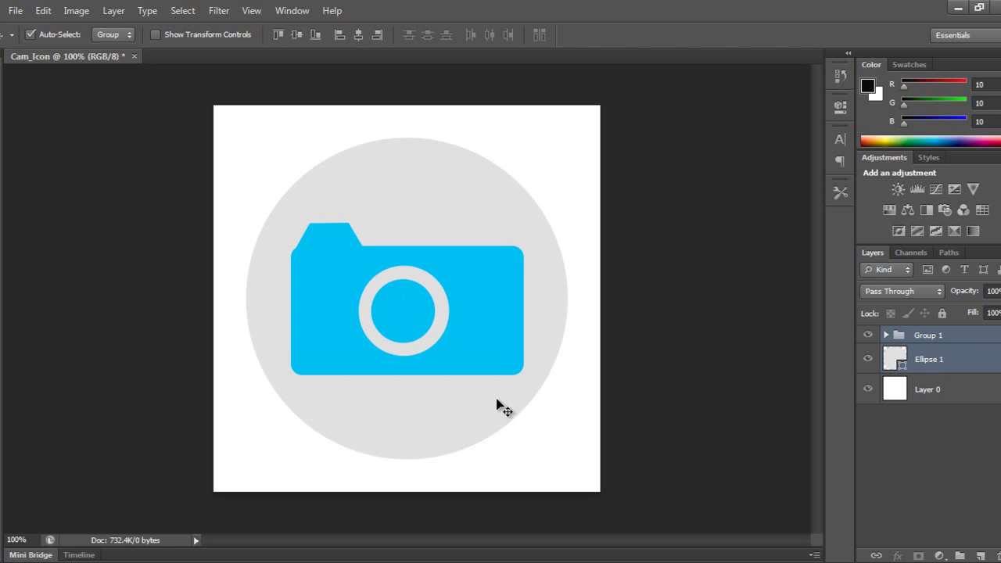
Fill Layer 0 with near-black and select Rounded Rectangle 1 inside Group 1
left_click(896, 391)
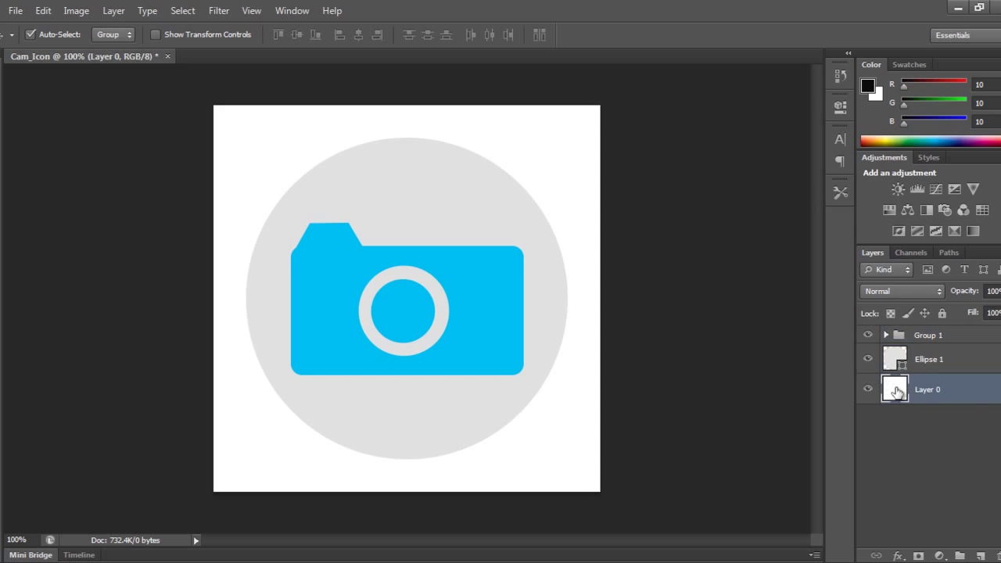
key("alt+BackSpace")
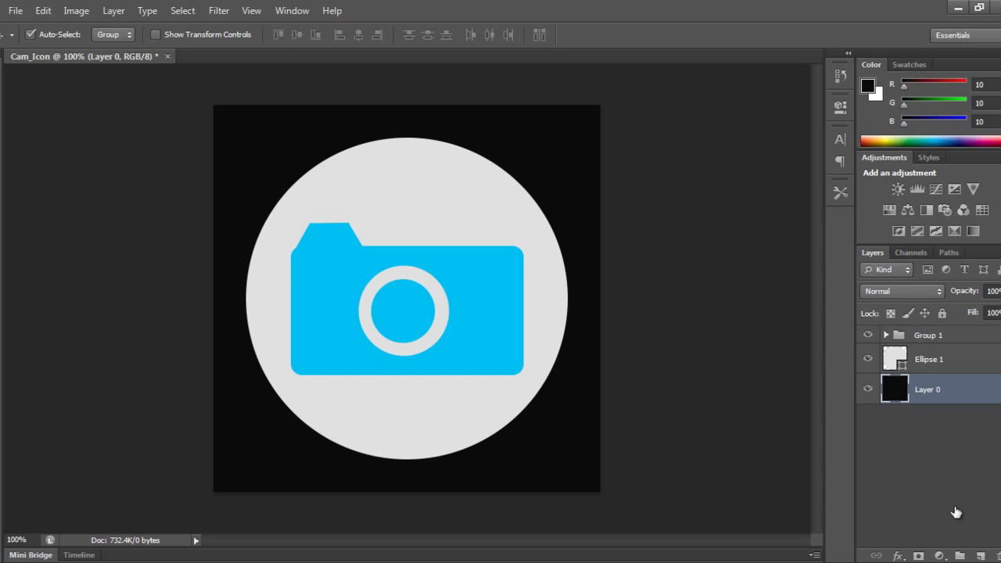
left_click(926, 338)
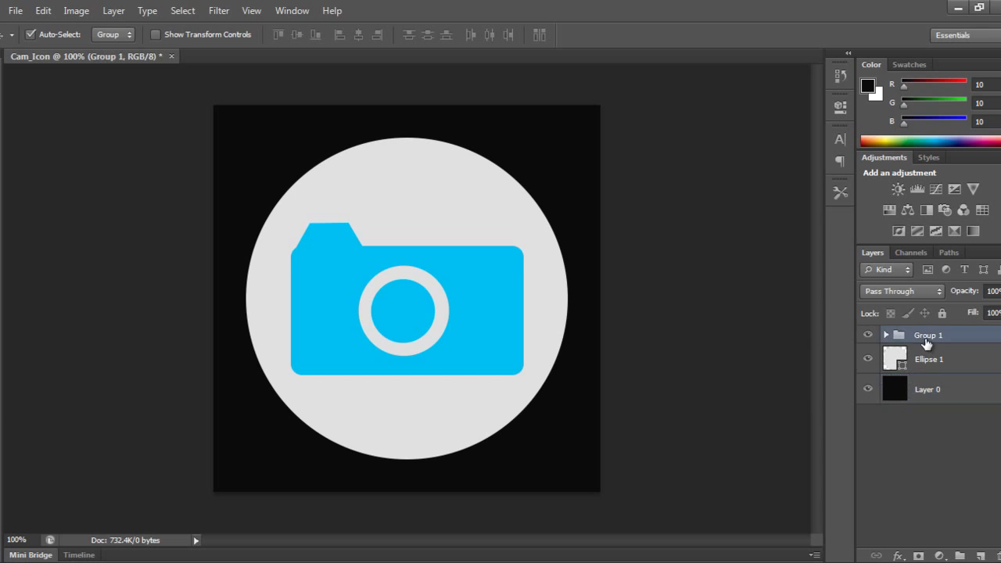
left_click(867, 335)
left_click(868, 335)
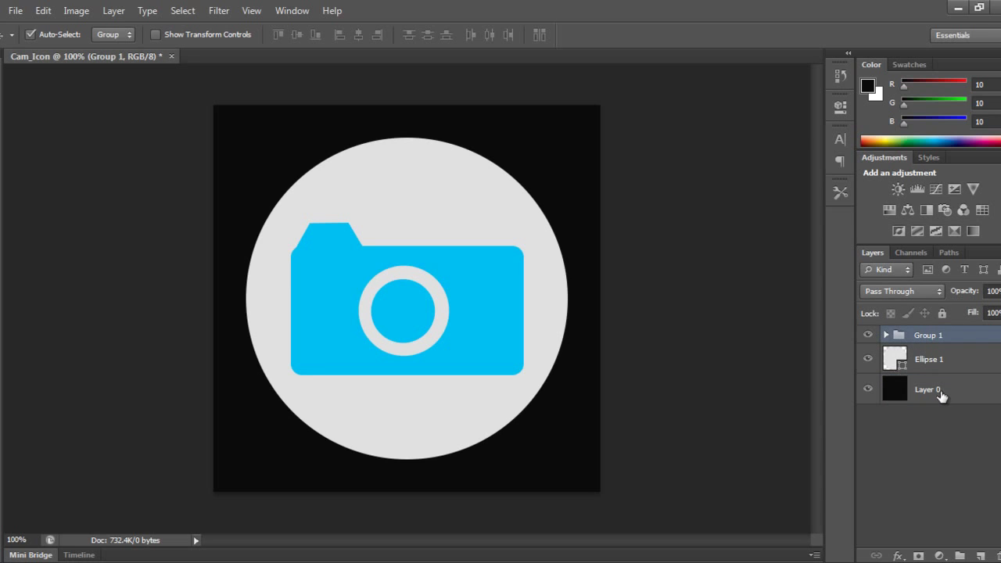
left_click(888, 335)
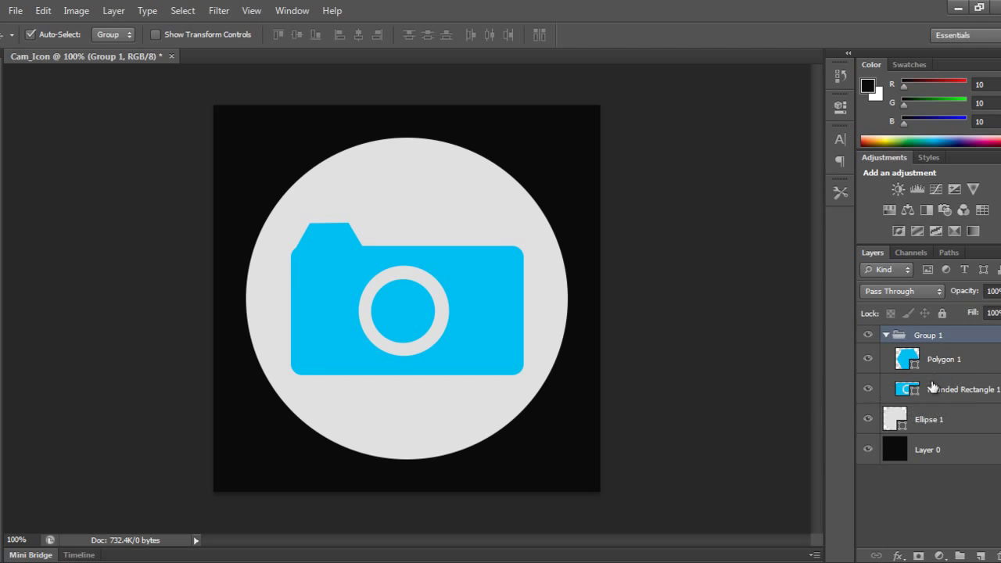
left_click(933, 390)
Add a Drop Shadow to the camera body and adjust its angle, opacity and size
left_click(897, 556)
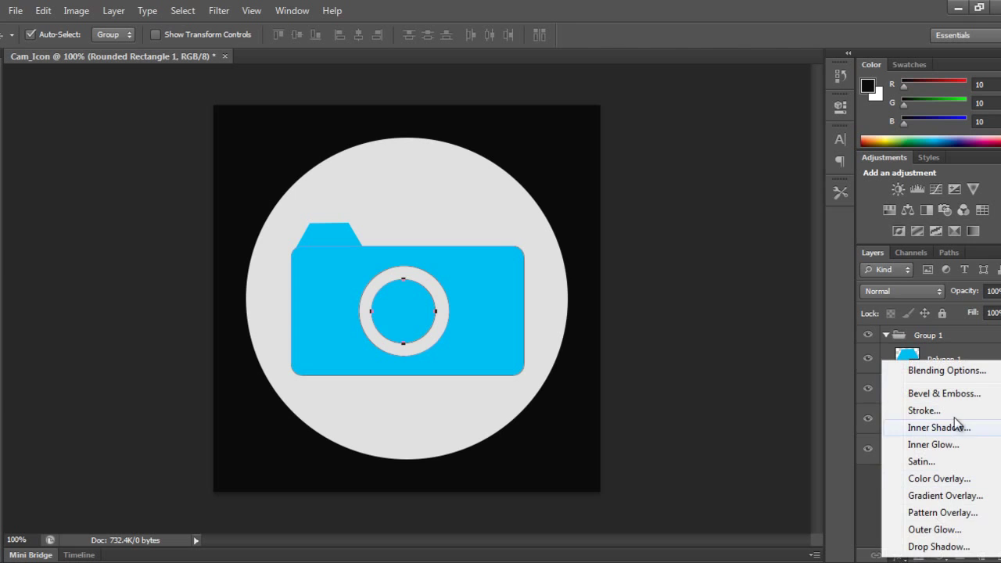
left_click(938, 546)
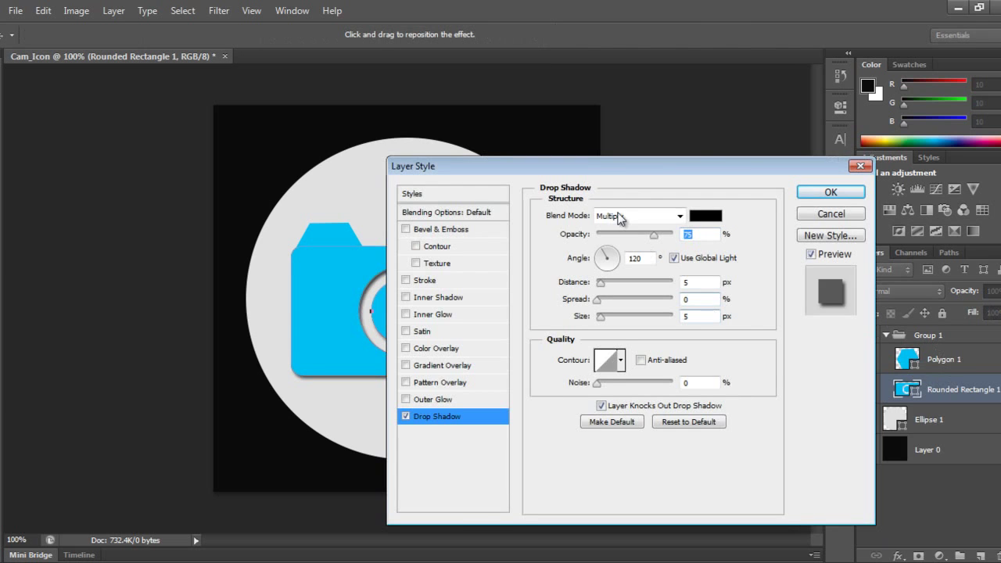
left_click_drag(591, 164, 771, 136)
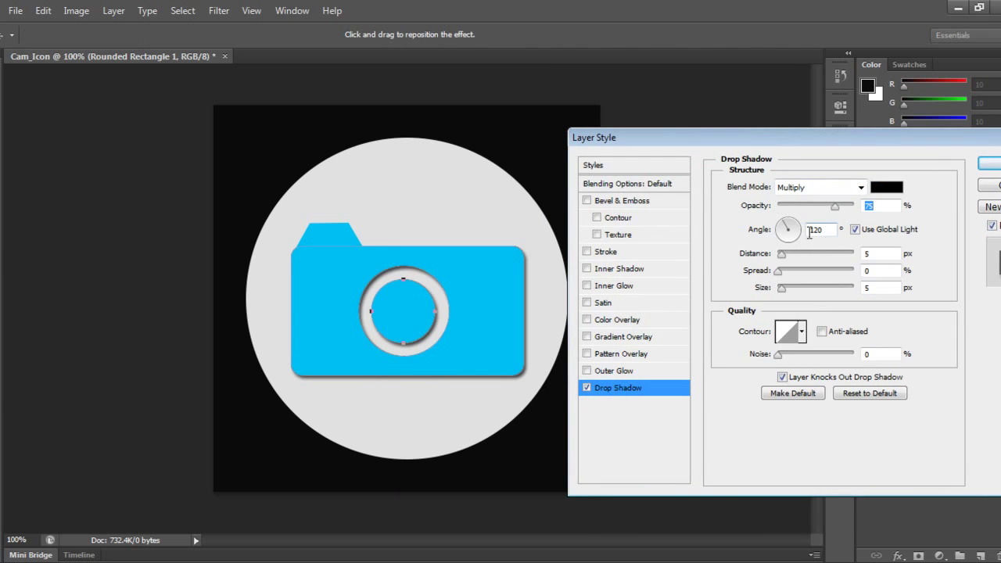
left_click_drag(790, 233, 790, 225)
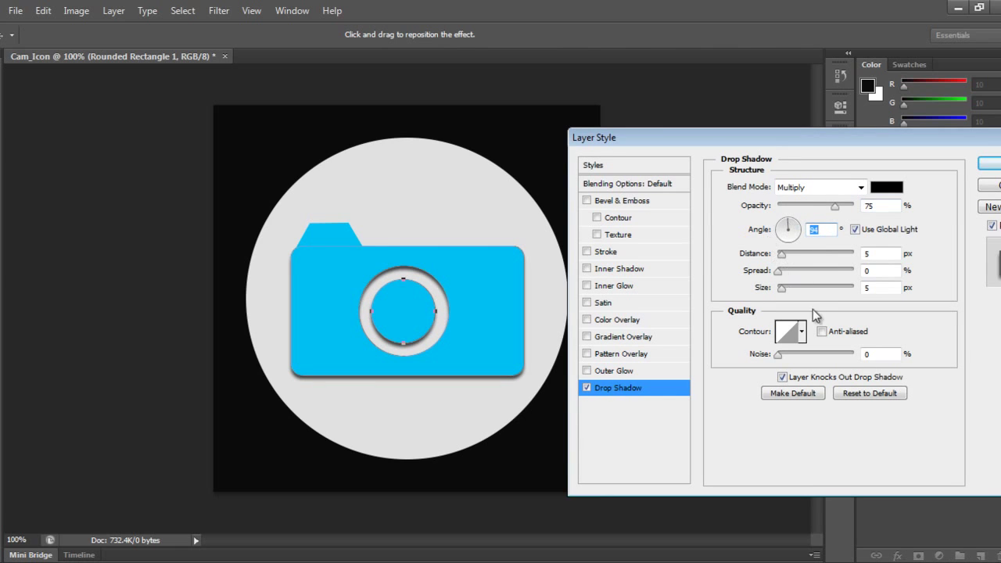
left_click_drag(835, 206, 812, 209)
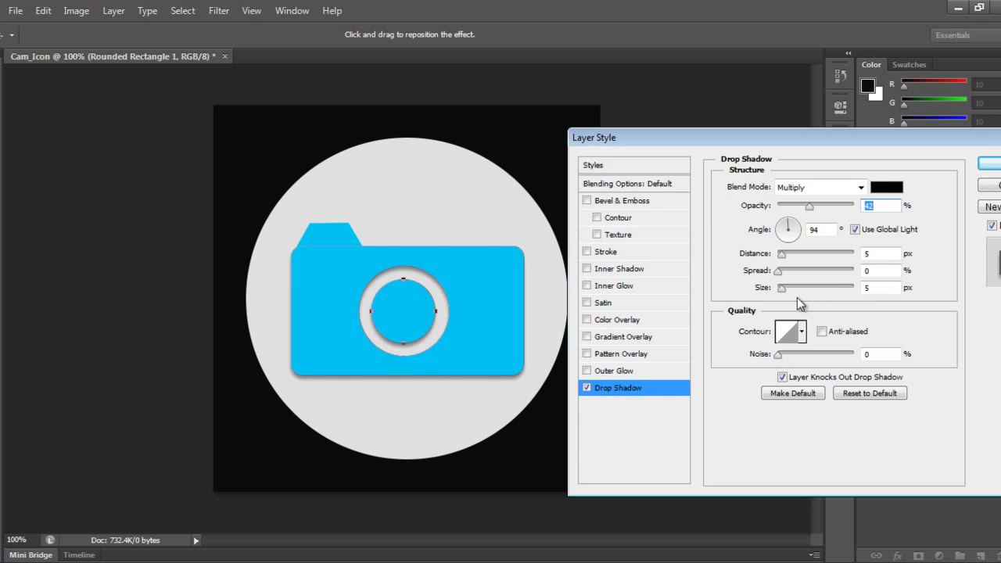
left_click(872, 288)
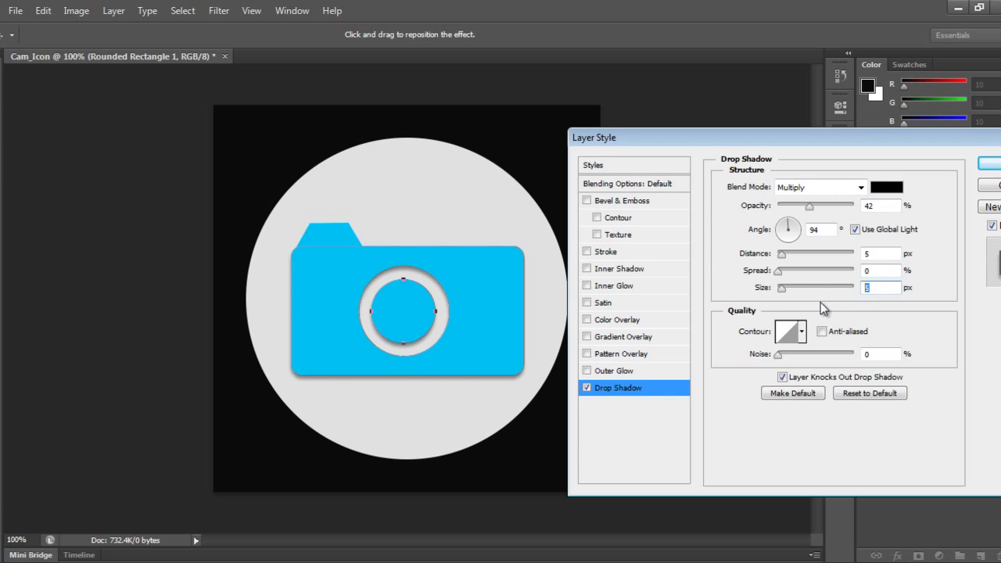
type("2")
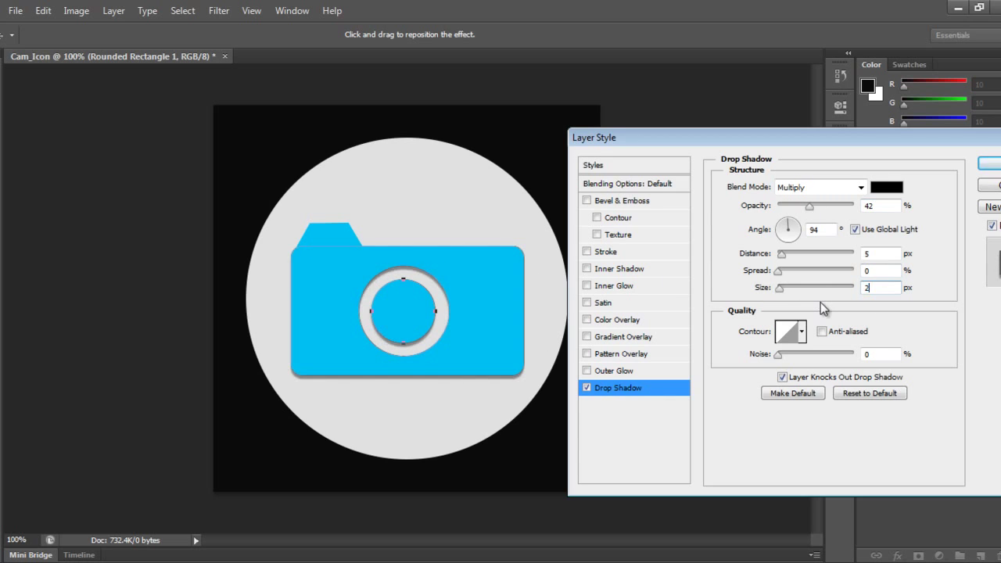
double_click(877, 288)
Set the shadow distance to 3 px, angle 90° and opacity 50%, then apply it
left_click(878, 254)
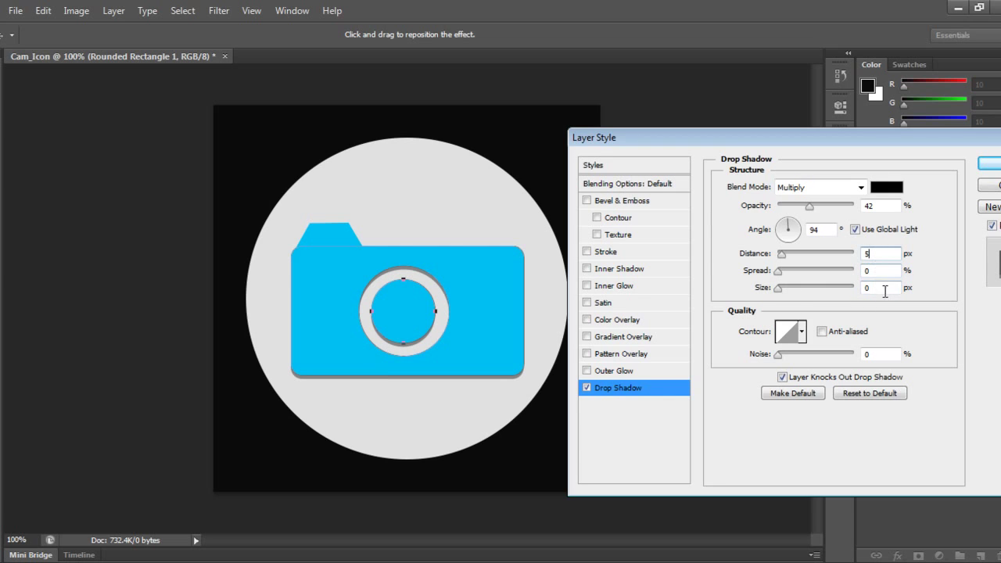
type("2")
type("3")
left_click(874, 271)
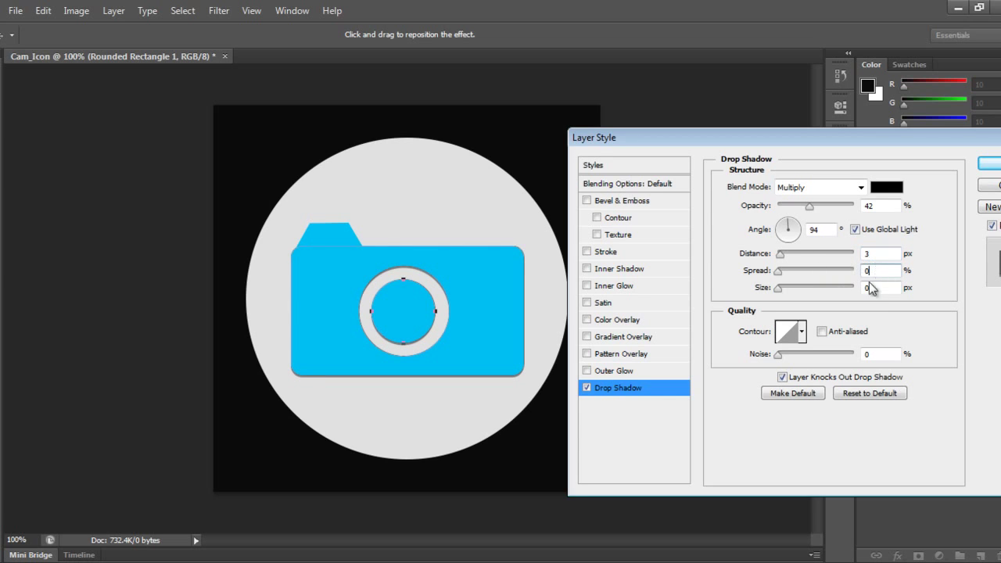
double_click(817, 229)
type("90")
left_click_drag(810, 207, 812, 209)
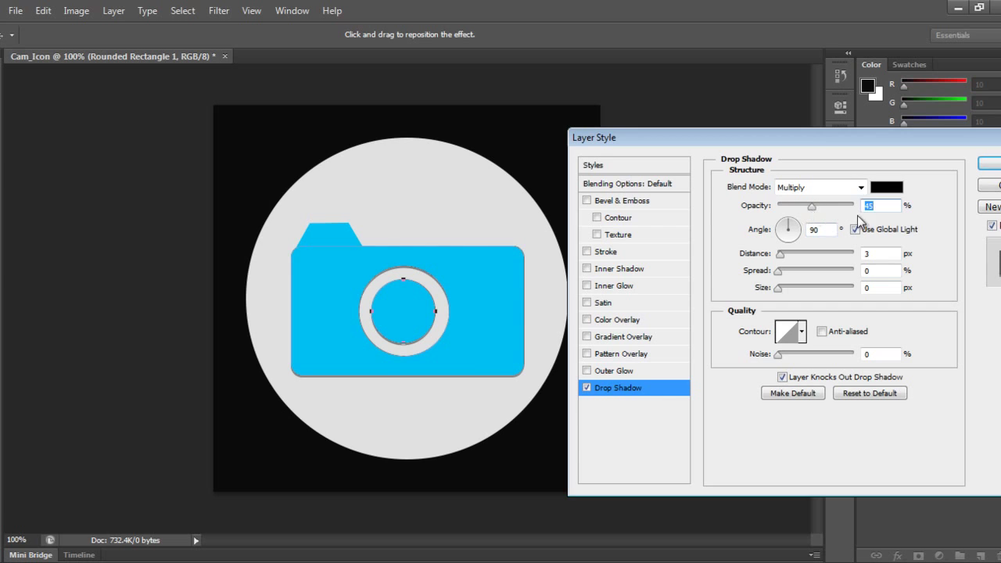
type("50")
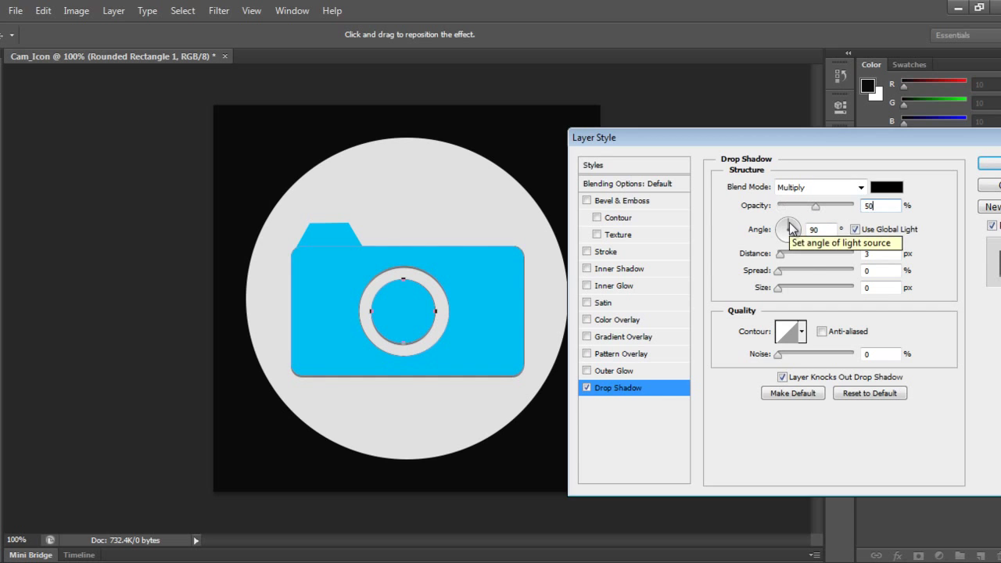
left_click(993, 164)
Copy the drop shadow layer style from the Rounded Rectangle 1 camera body
left_click(933, 509)
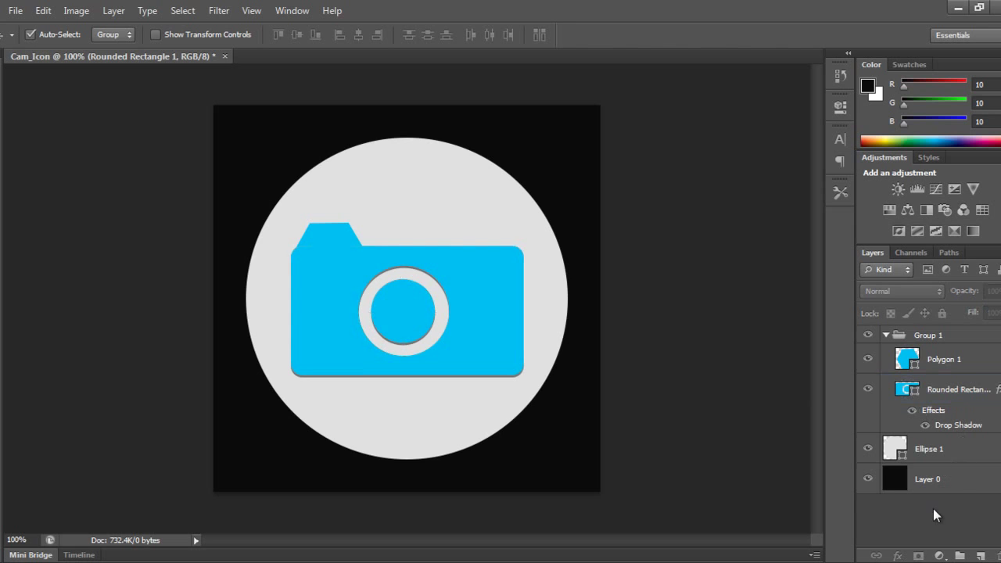
left_click(970, 391)
right_click(973, 393)
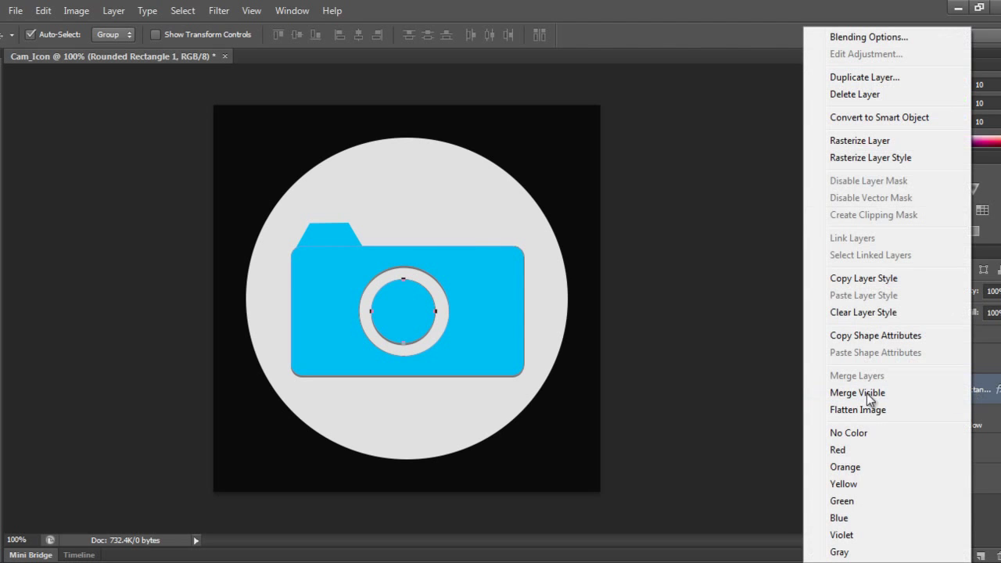
left_click(889, 280)
Paste that style onto Ellipse 1 and fill Layer 0 with white
left_click(956, 362)
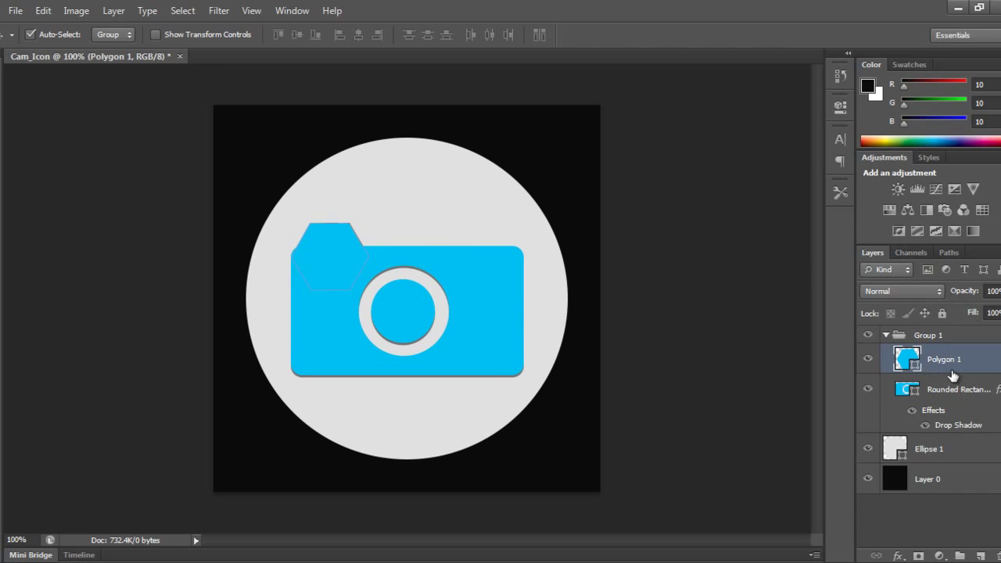
left_click(954, 389)
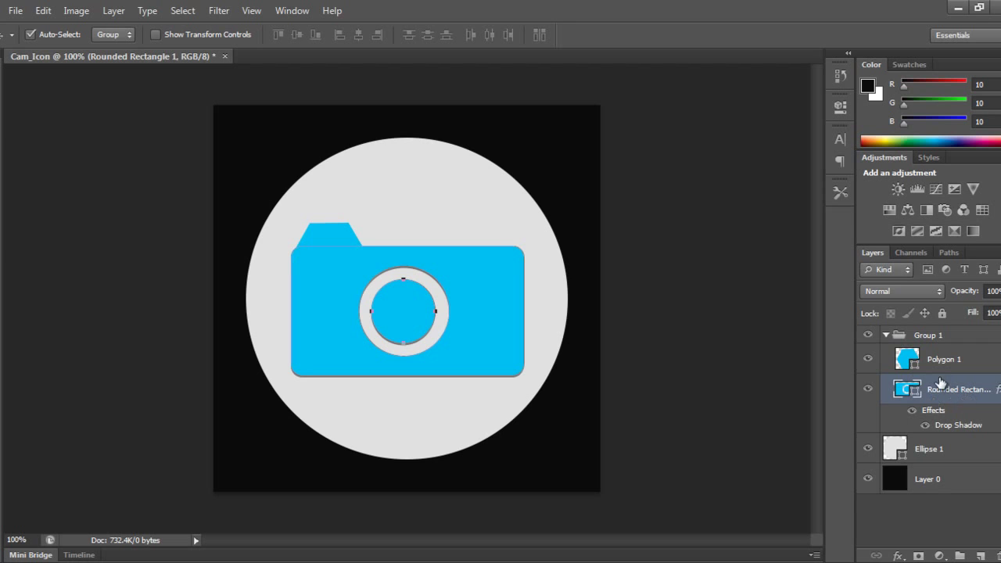
left_click(945, 362)
left_click(947, 449)
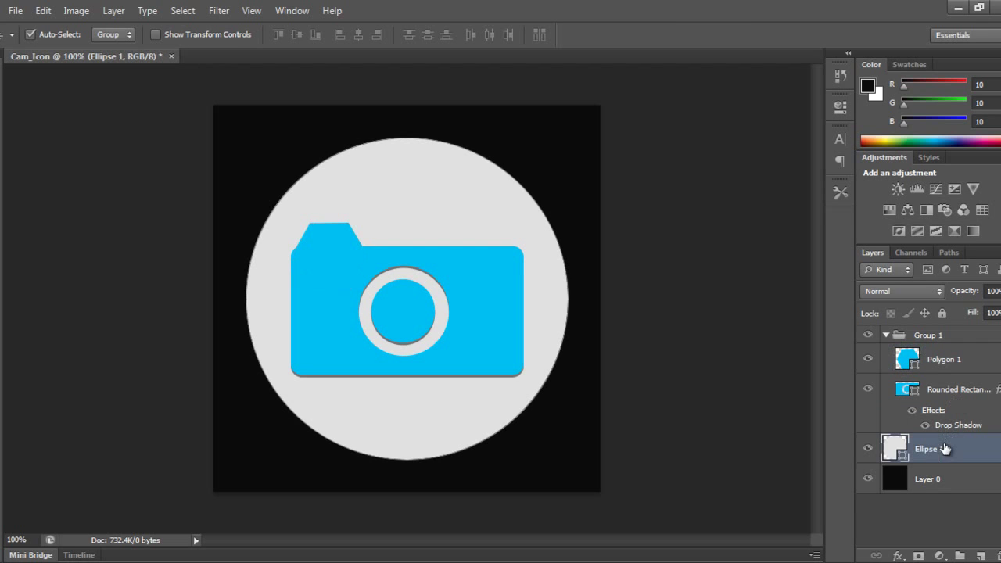
right_click(951, 452)
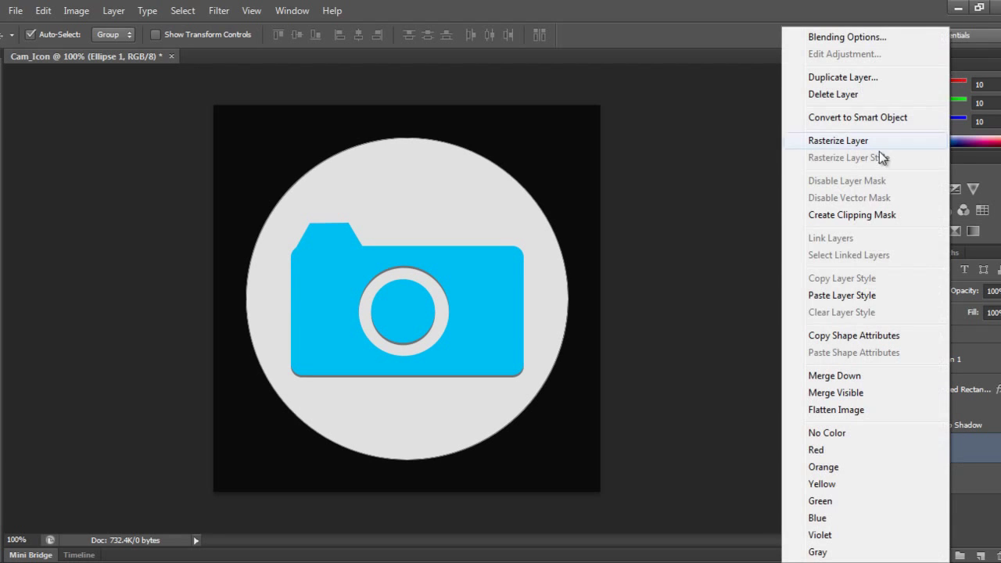
left_click(840, 296)
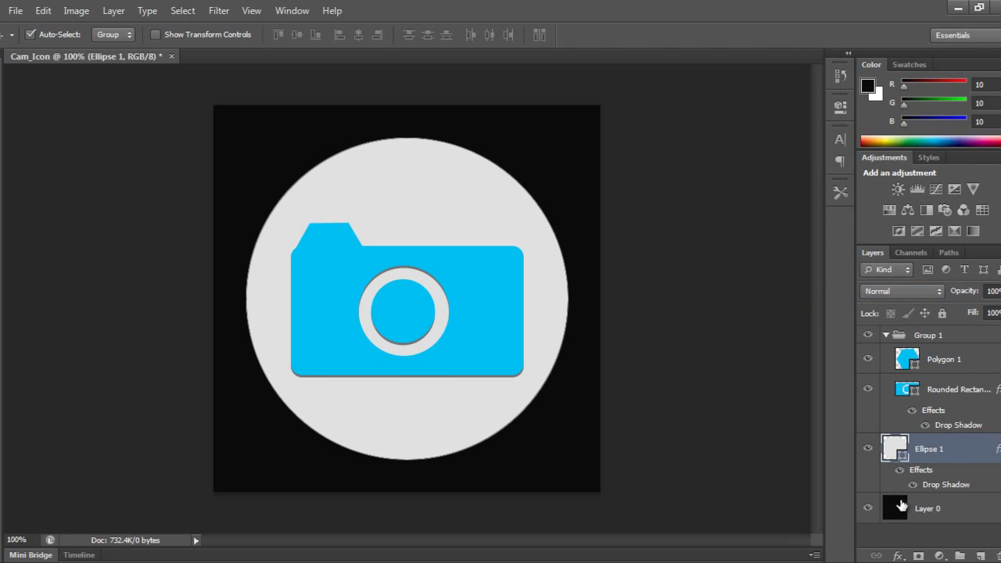
left_click(923, 503)
key("ctrl+BackSpace")
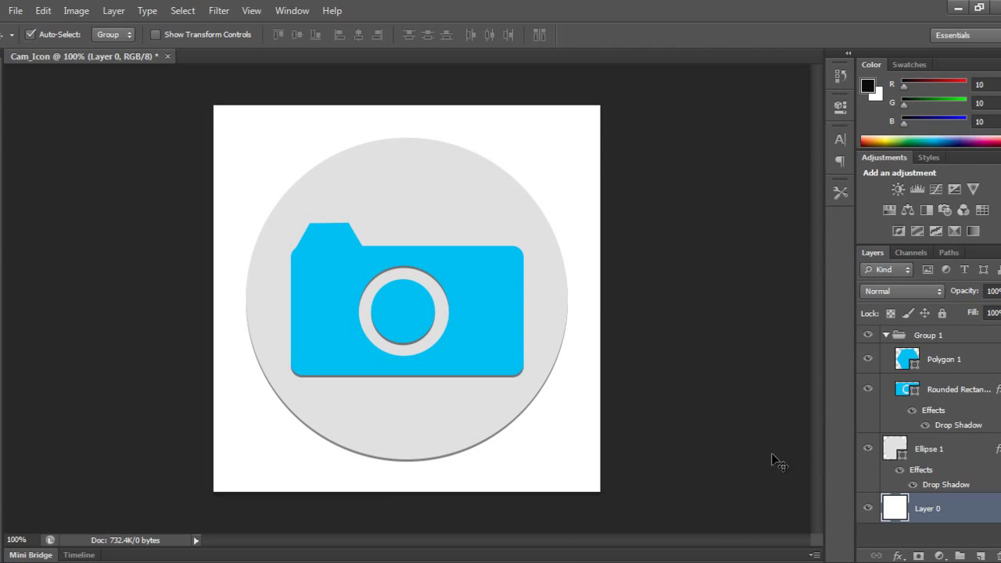
double_click(944, 486)
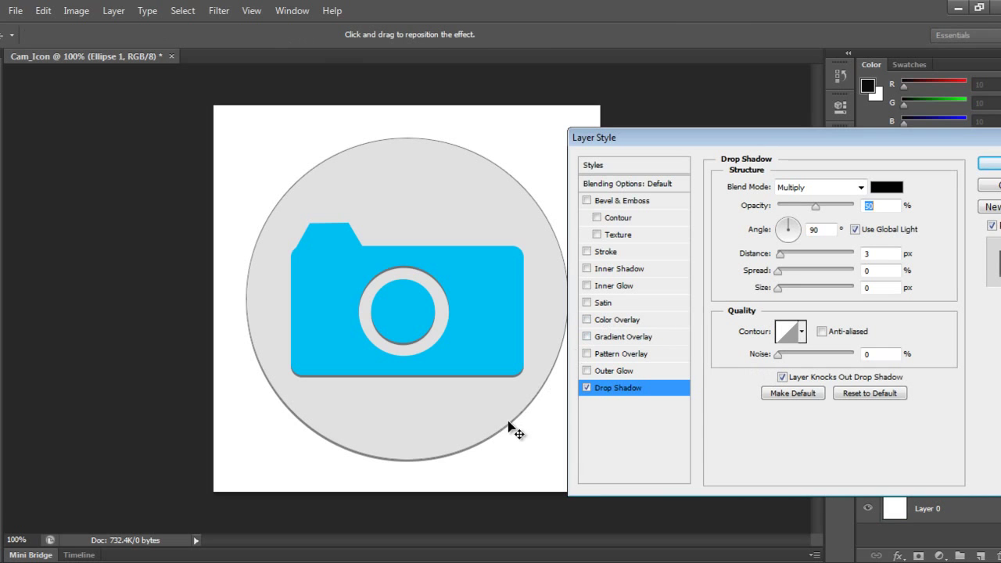
left_click_drag(507, 422, 514, 430)
left_click(821, 230)
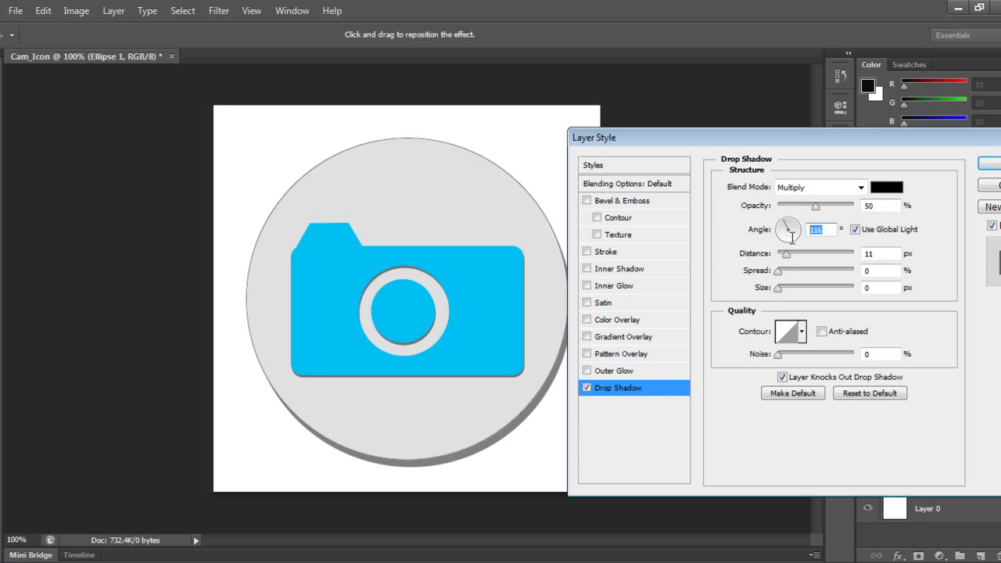
type("90")
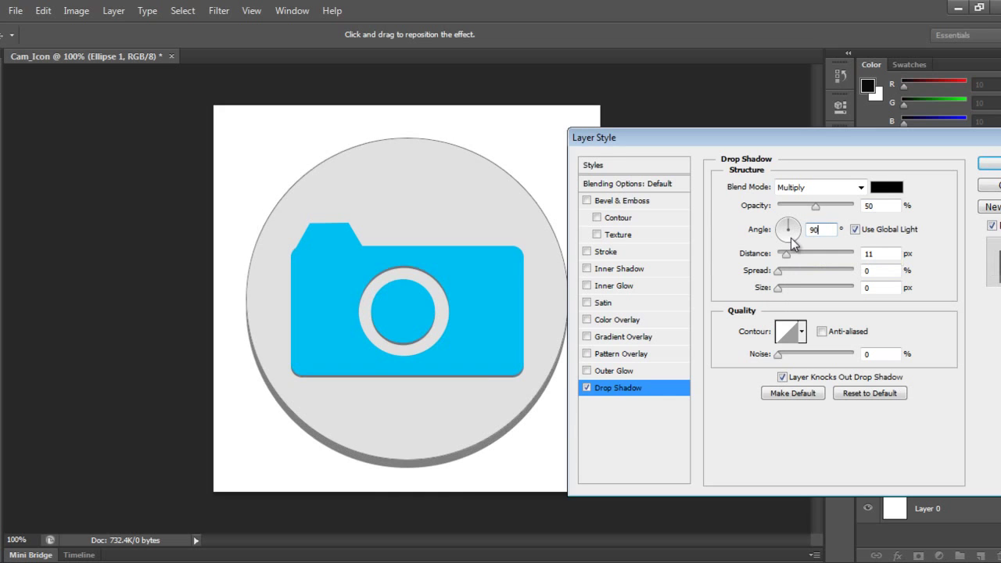
left_click(875, 255)
type("2")
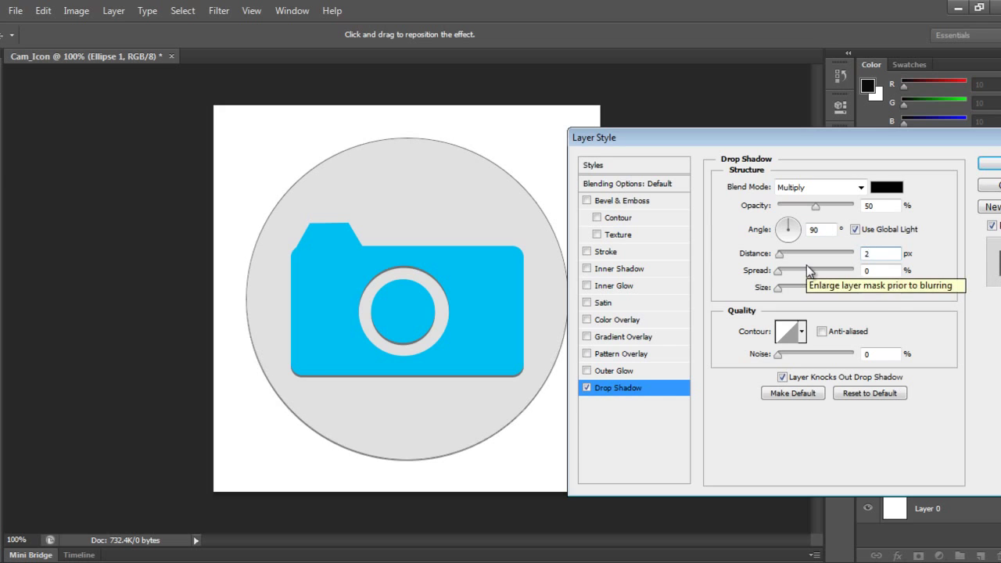
type("3")
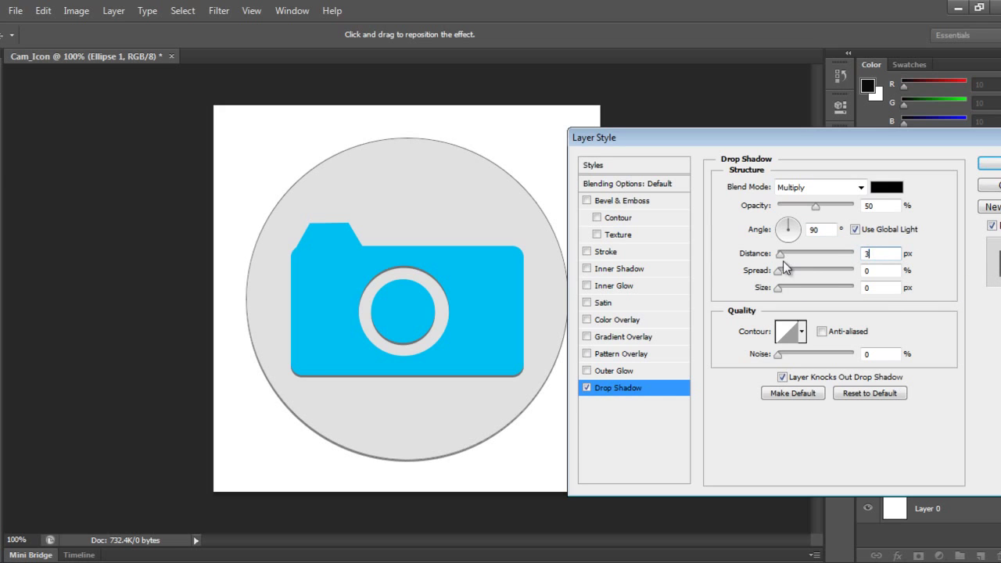
left_click(989, 163)
left_click(907, 534)
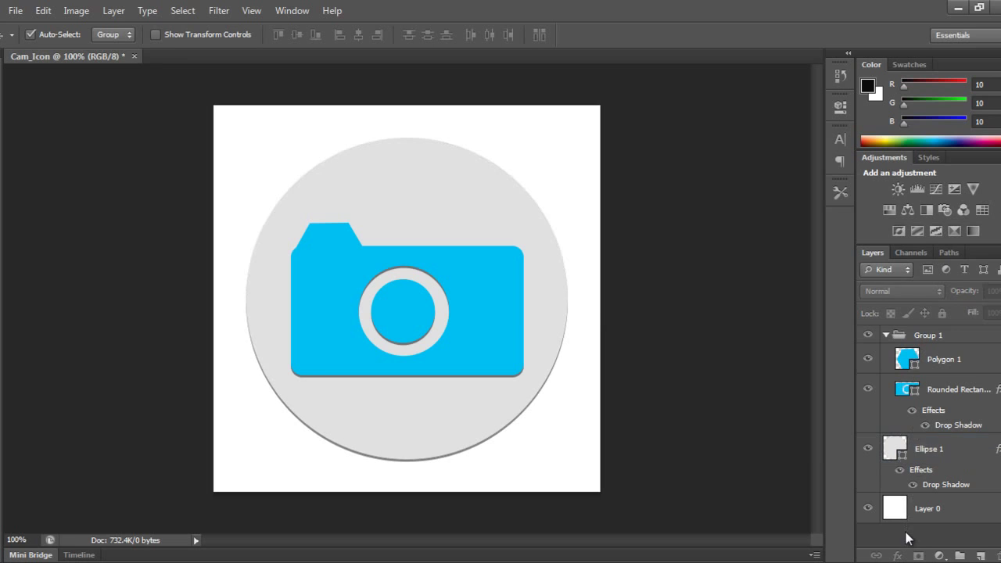
Drag Ellipse 1 into the collapsed Group 1, toggling the group's visibility to confirm
left_click(886, 335)
left_click_drag(909, 374, 923, 341)
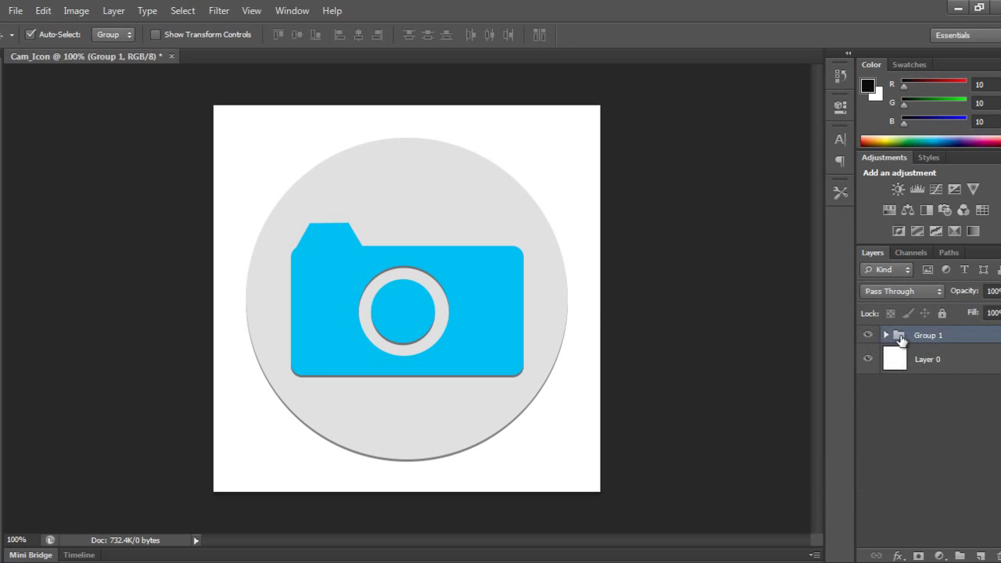
left_click(867, 335)
left_click(867, 336)
left_click(122, 335)
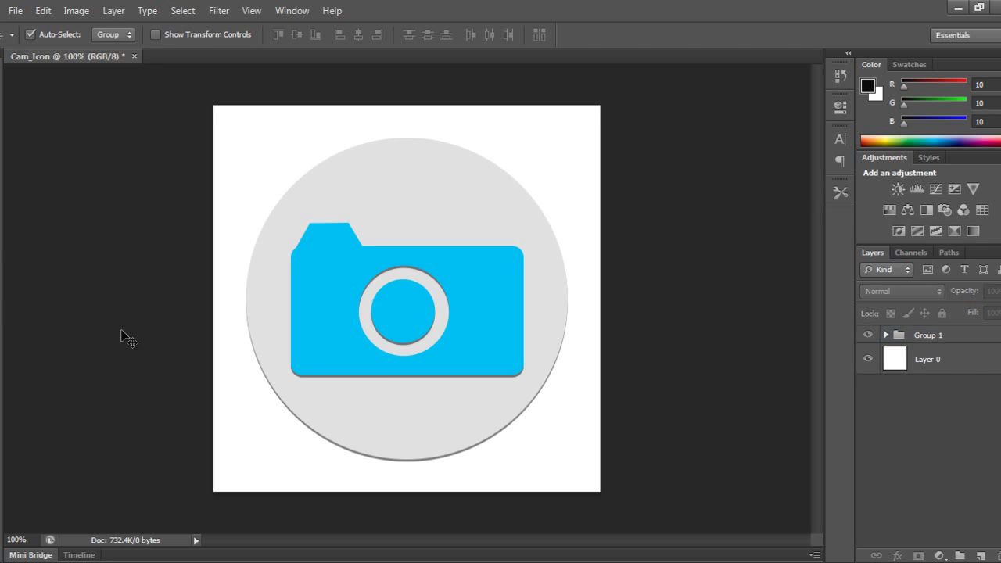